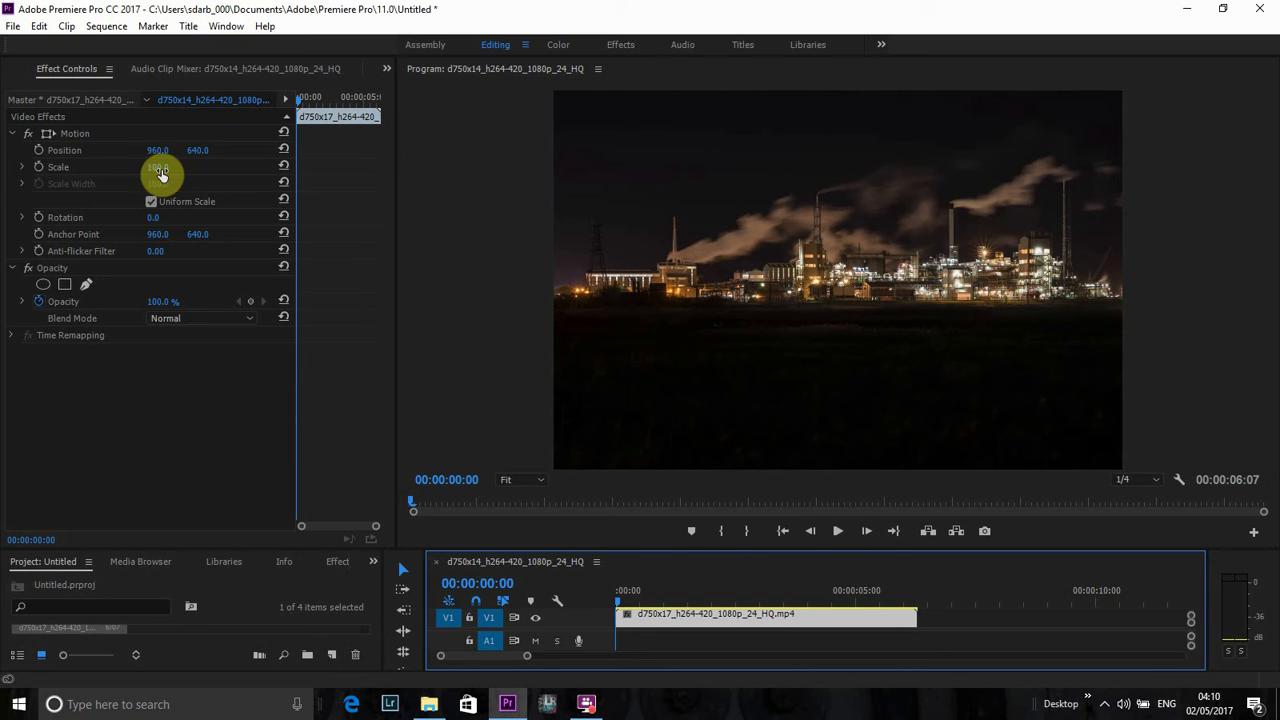
# - Set the clip's scale to 117
pyautogui.moveTo(155, 168); pyautogui.dragTo(155, 168)
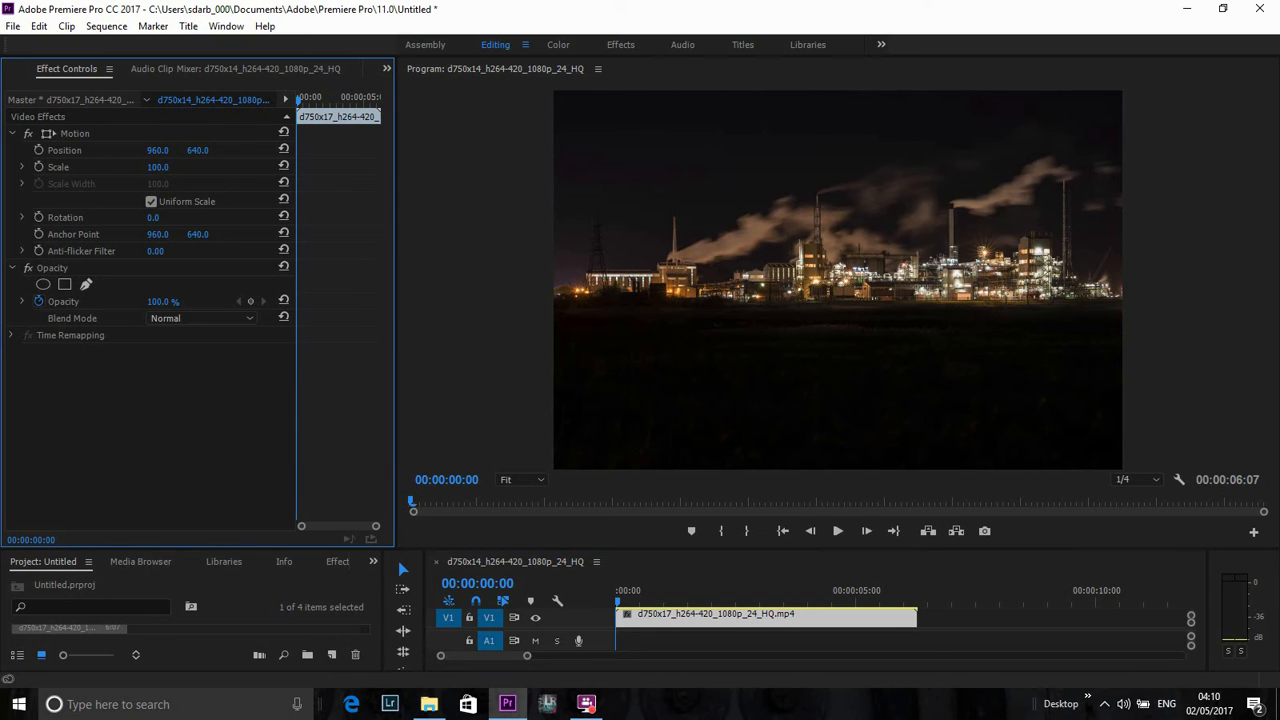
pyautogui.click(158, 167)
pyautogui.click(200, 168)
pyautogui.moveTo(158, 167); pyautogui.dragTo(174, 167)
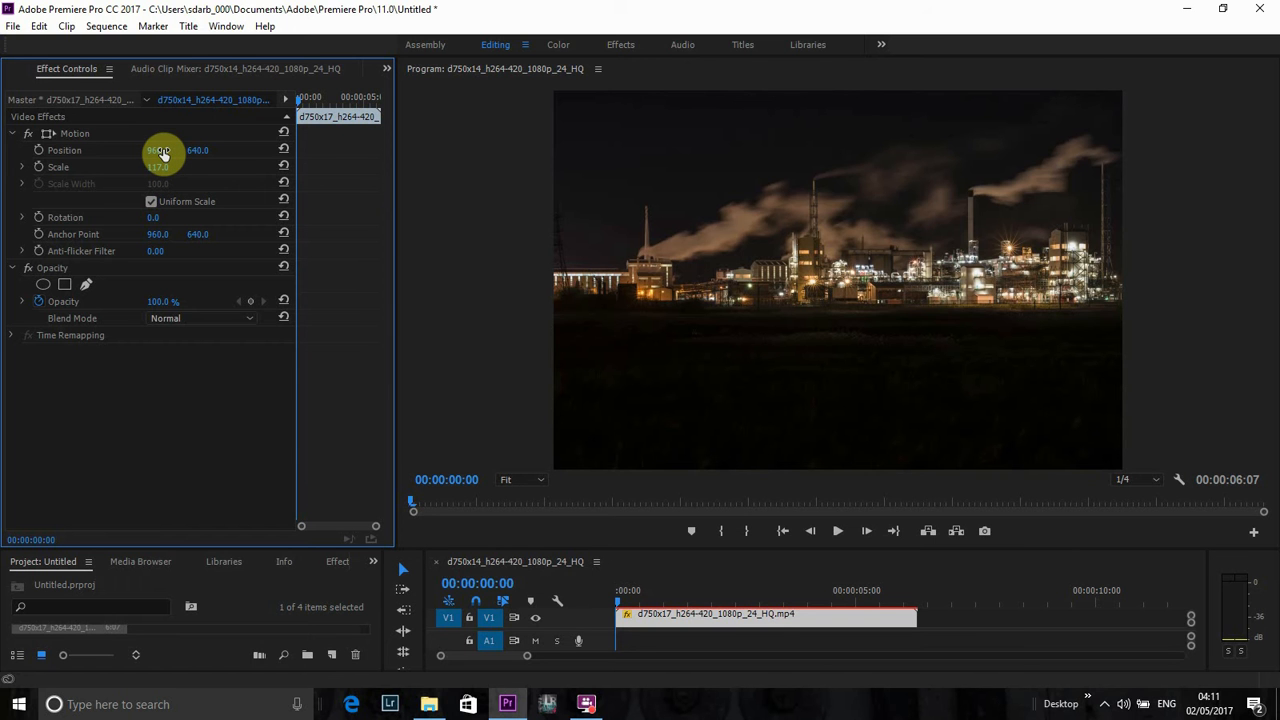
# - Animate the clip's horizontal position with keyframes from 1014 at the first frame to 887 at the last frame
pyautogui.moveTo(163, 153); pyautogui.dragTo(220, 166)
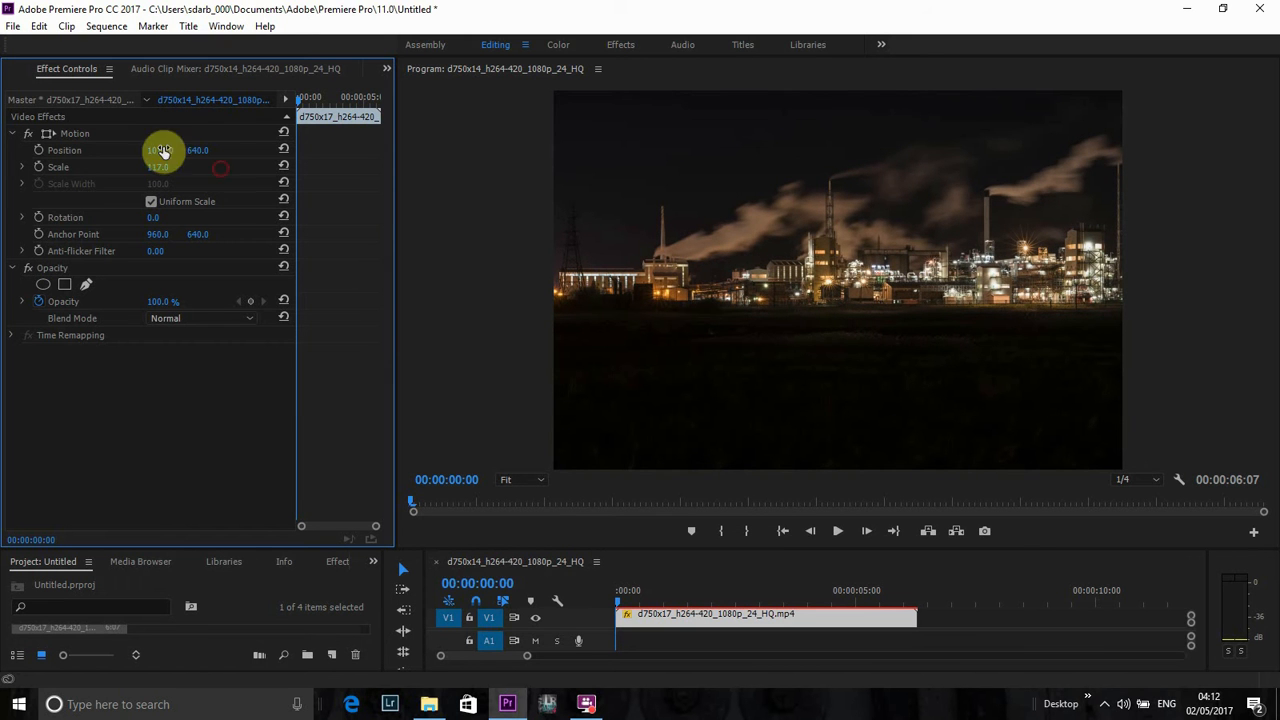
pyautogui.click(38, 152)
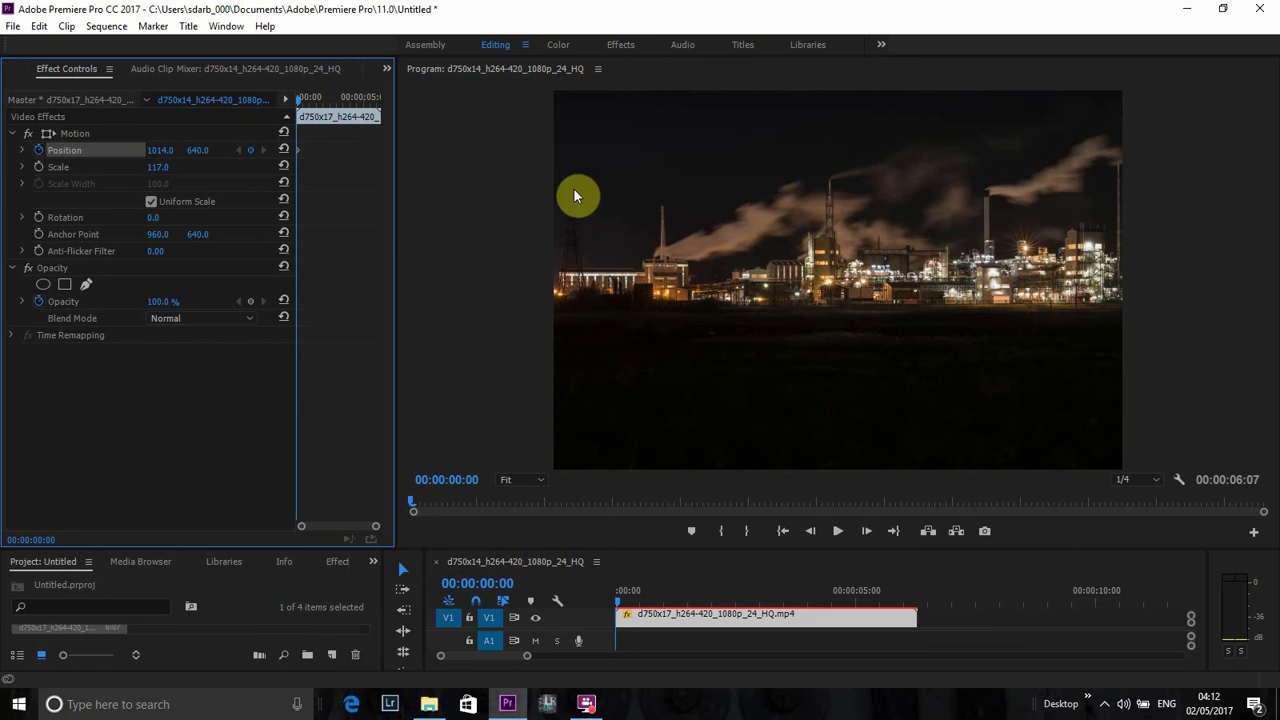
pyautogui.click(896, 531)
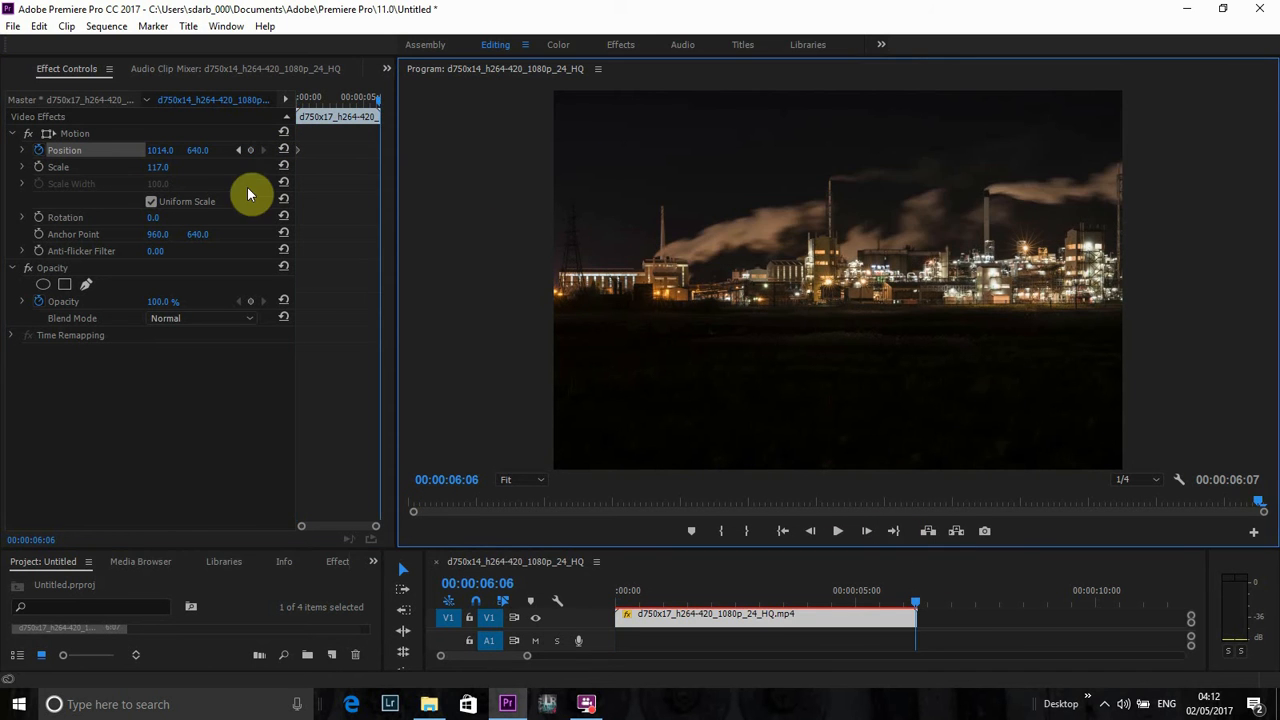
pyautogui.moveTo(163, 150); pyautogui.dragTo(90, 150)
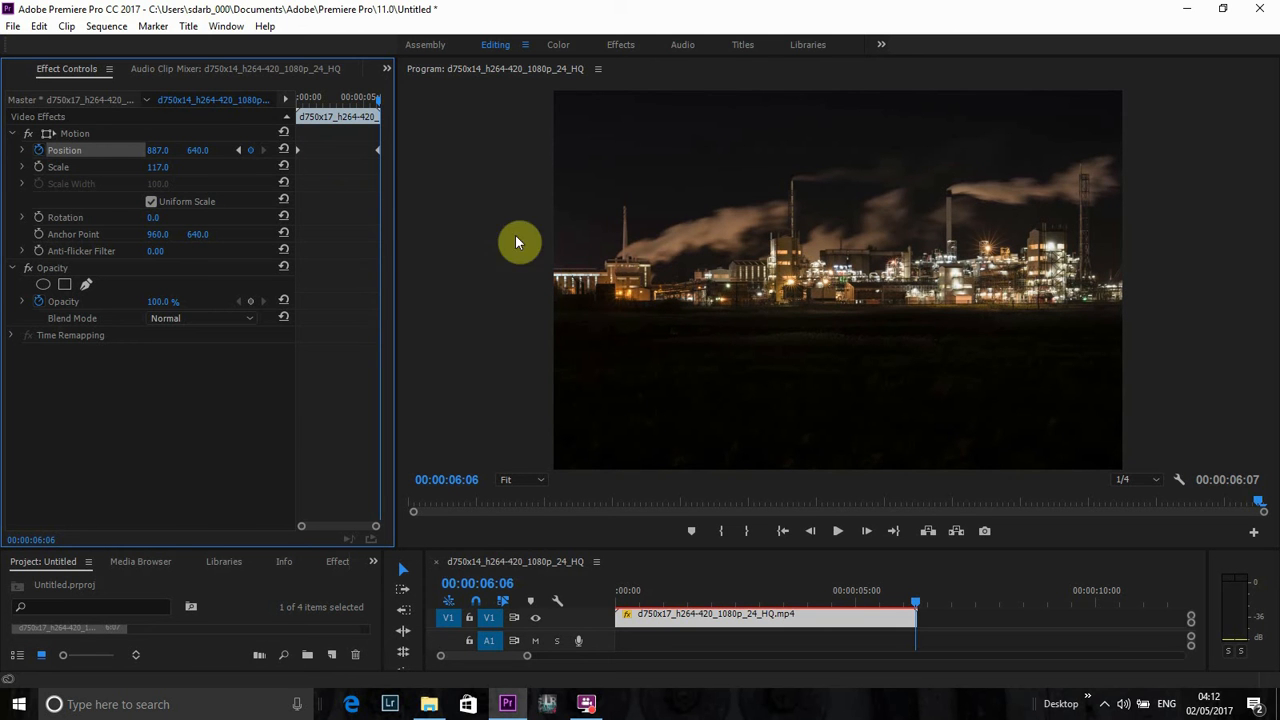
# - Play the clip from the beginning twice to preview the horizontal pan, and return to the first frame
pyautogui.click(782, 533)
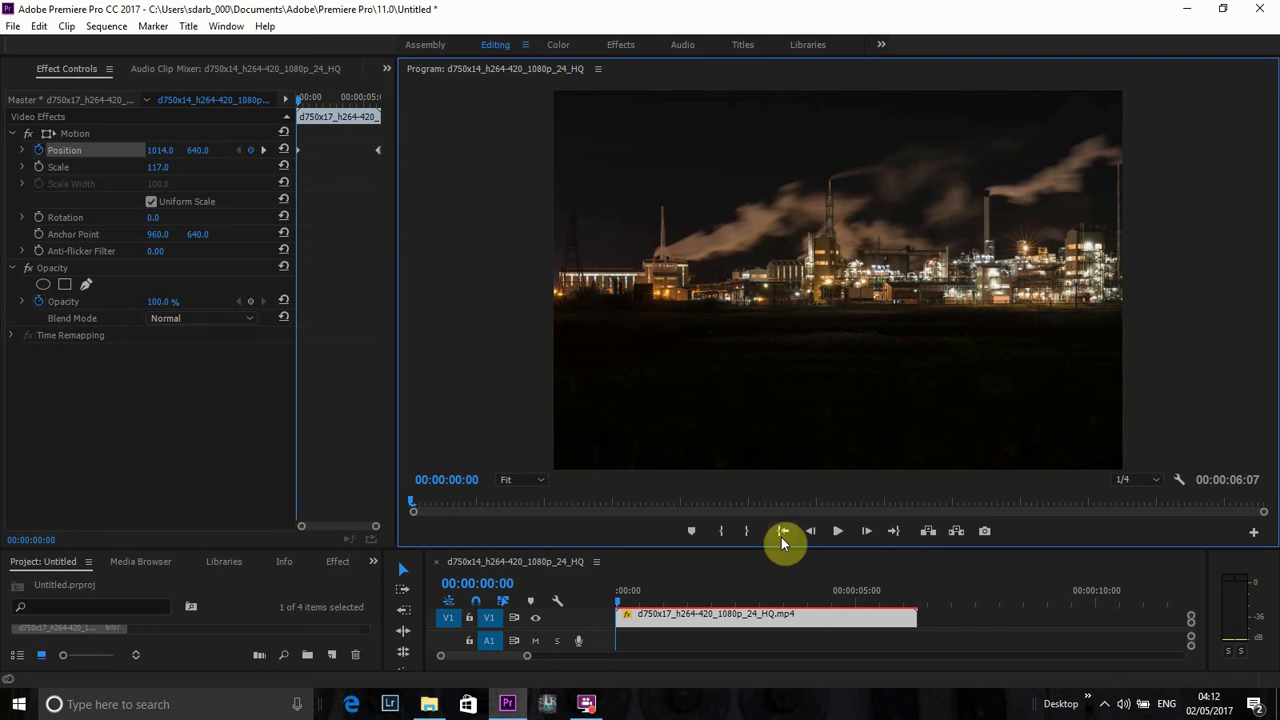
pyautogui.click(837, 530)
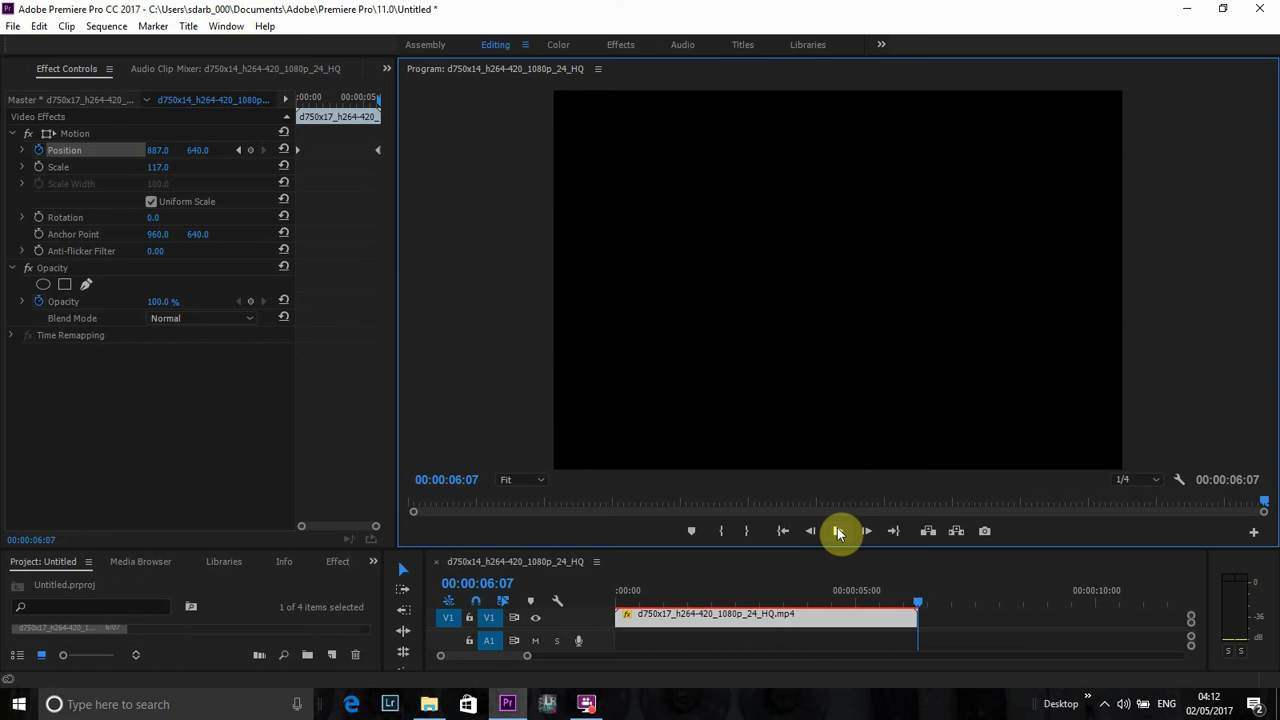
pyautogui.click(785, 531)
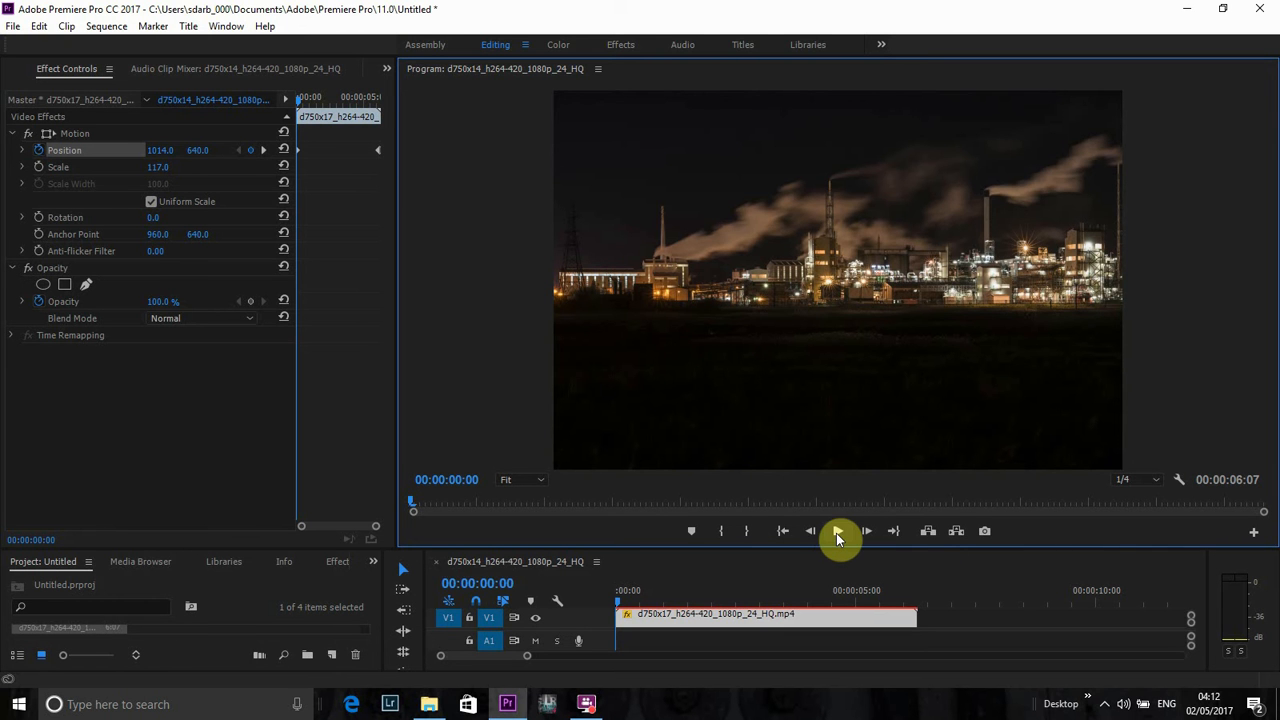
pyautogui.click(836, 533)
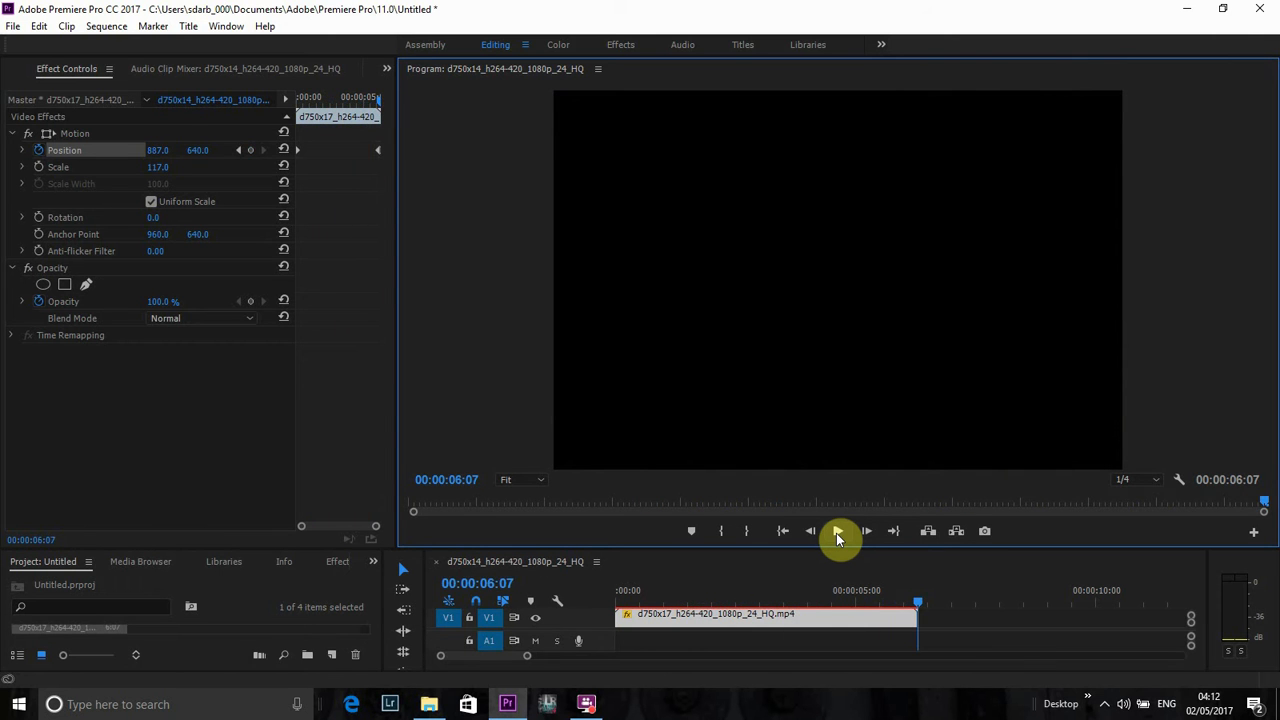
pyautogui.click(783, 531)
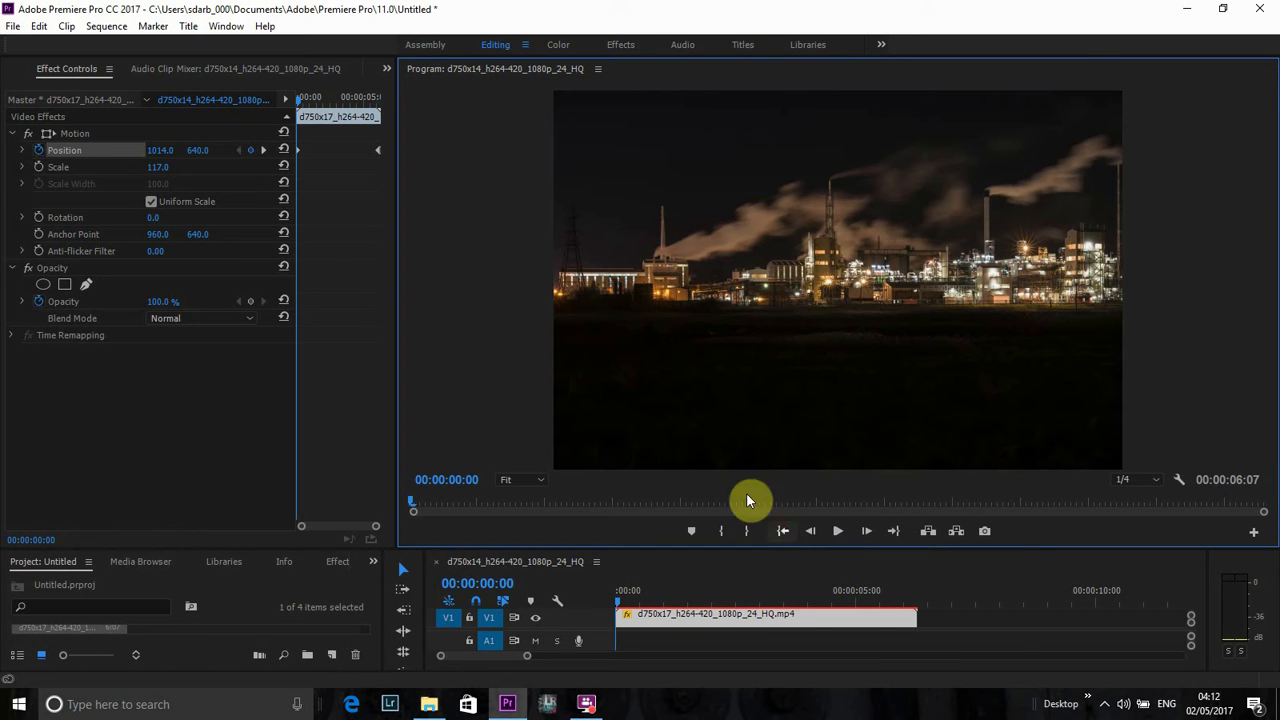
# - Replace the horizontal pan with a vertical position animation from 537 at the first frame to 686 at the last frame
pyautogui.click(38, 150)
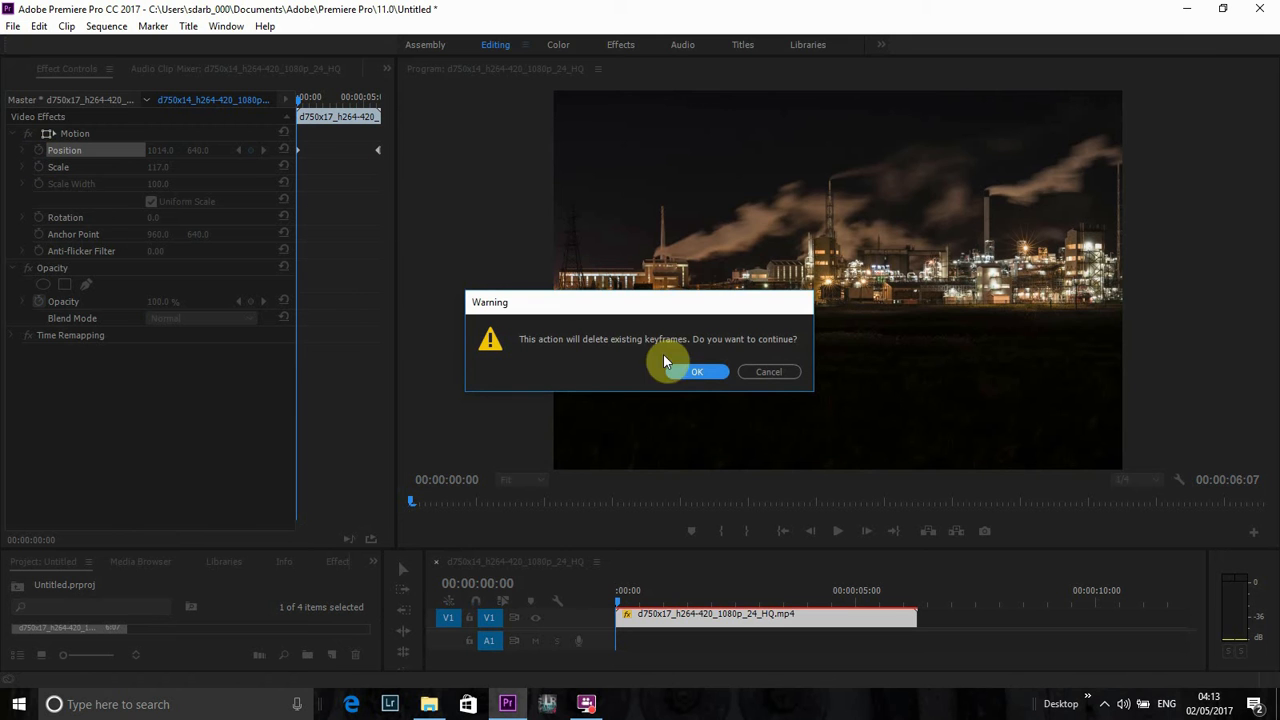
pyautogui.click(699, 372)
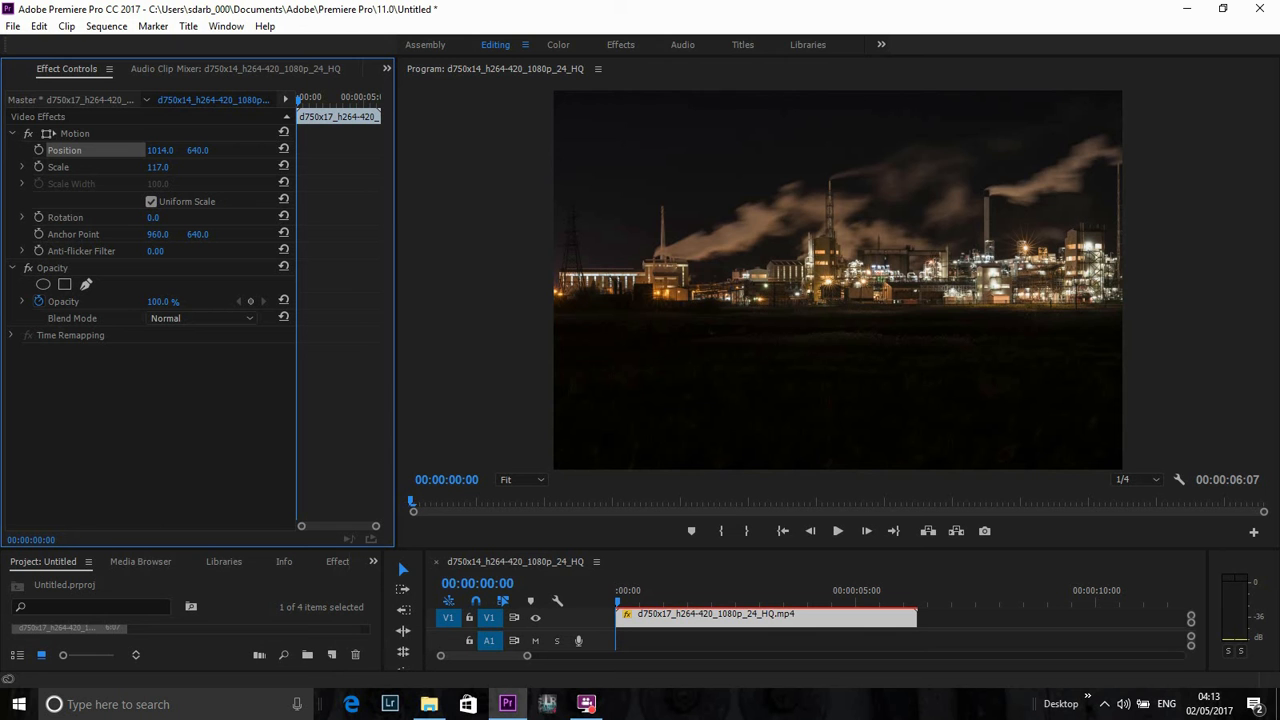
pyautogui.moveTo(198, 150); pyautogui.dragTo(129, 150)
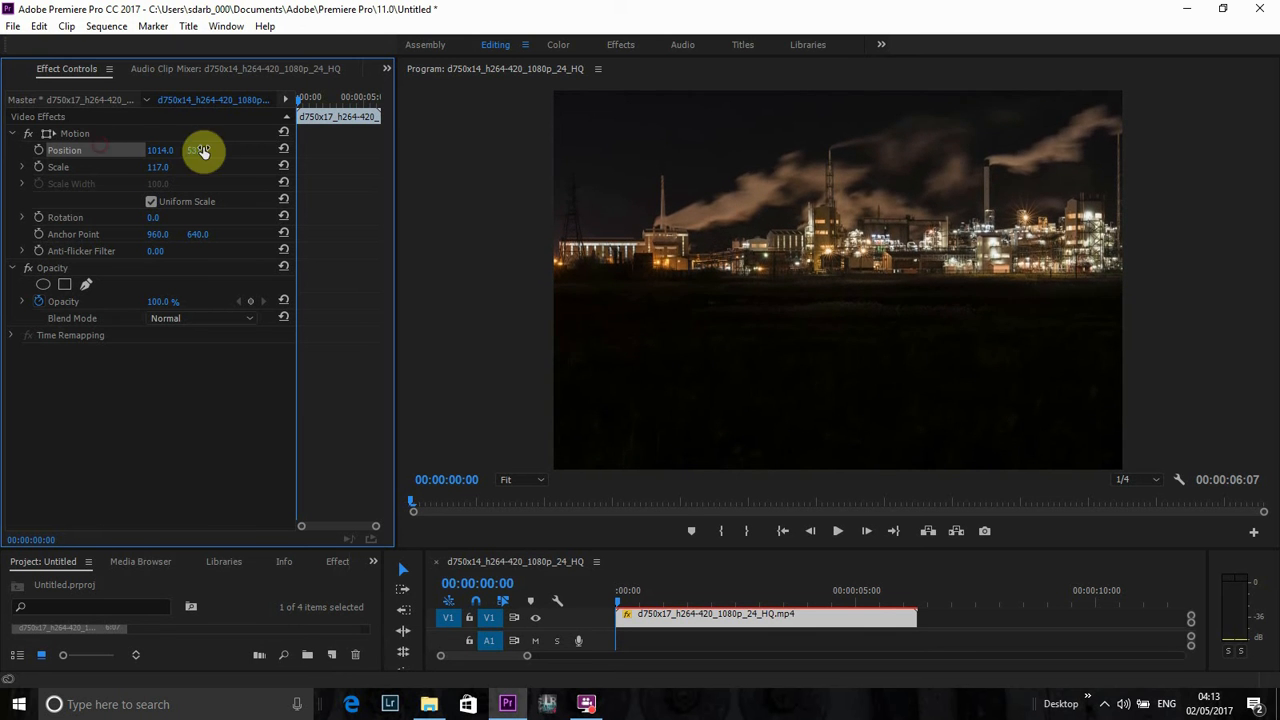
pyautogui.click(37, 151)
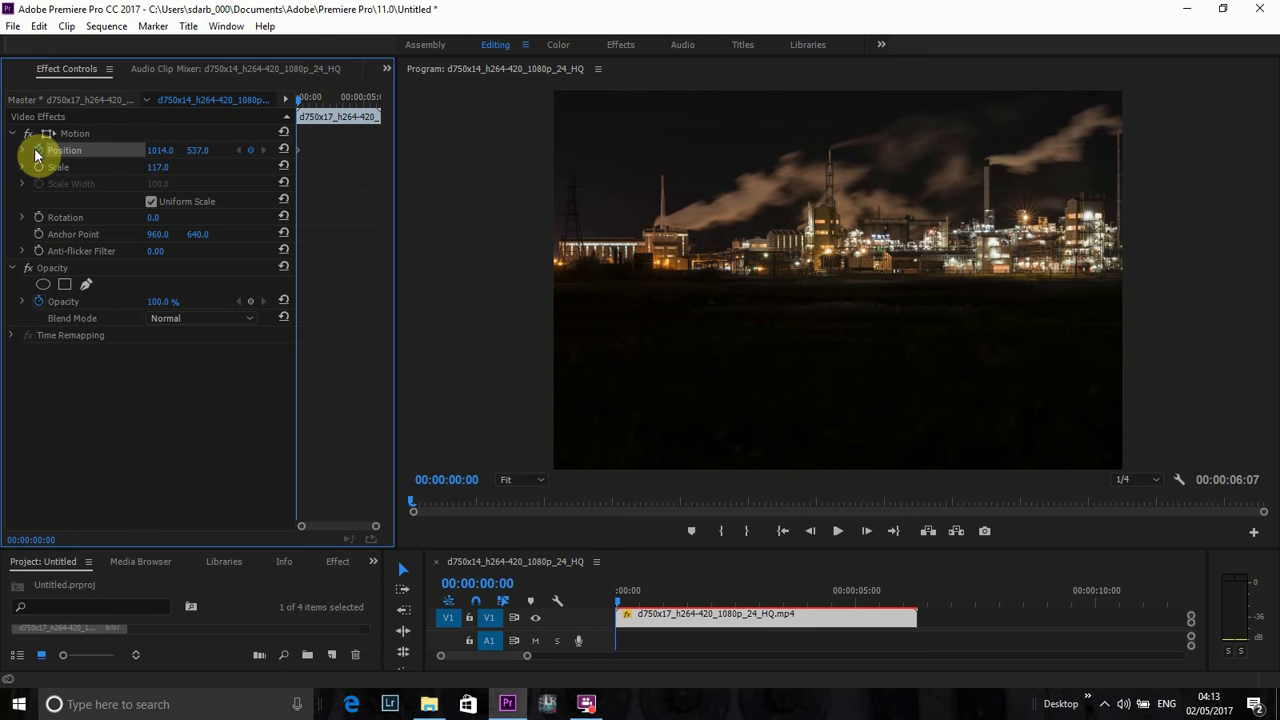
pyautogui.click(893, 531)
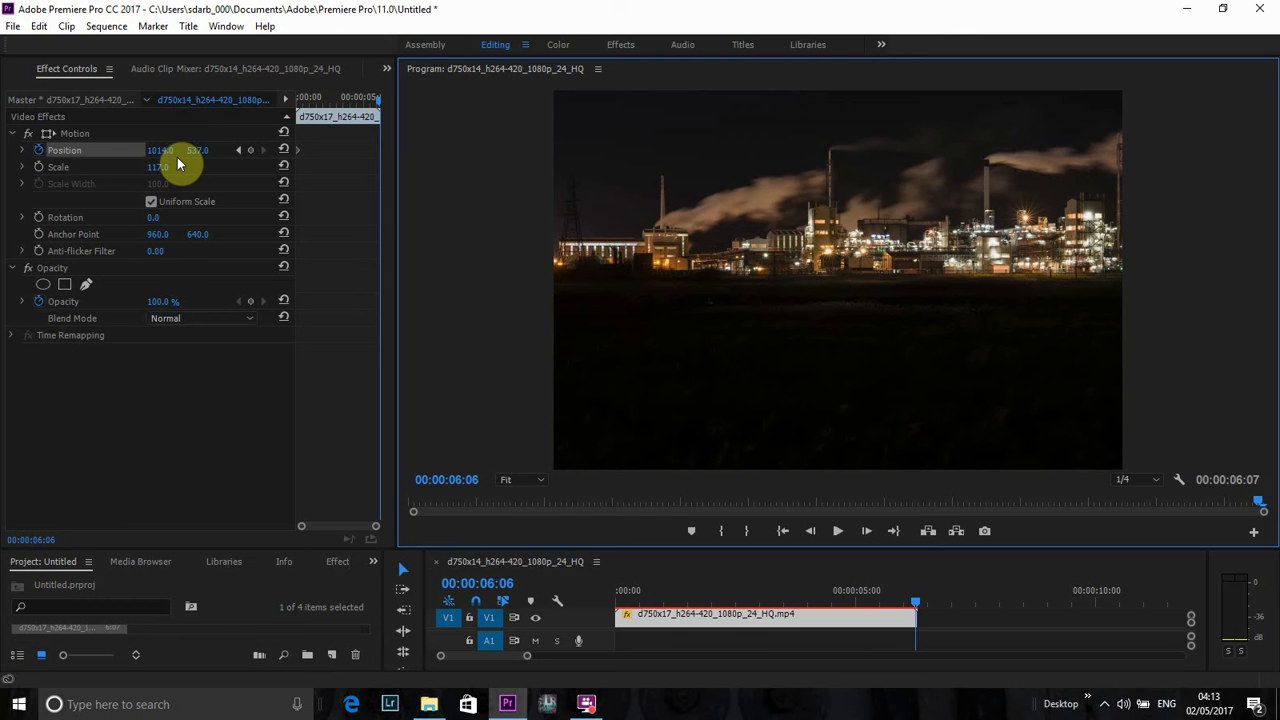
pyautogui.moveTo(195, 150); pyautogui.dragTo(343, 150)
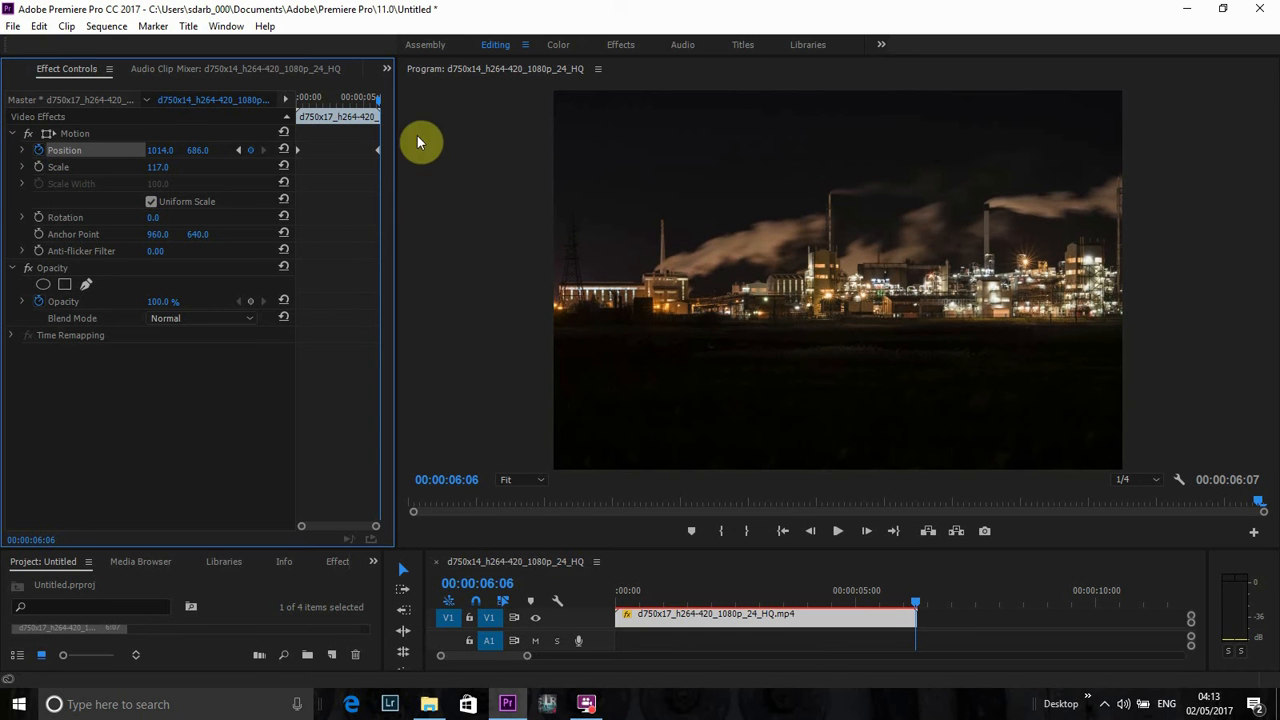
# - Play the vertical pan from the beginning and return to the first frame
pyautogui.click(786, 530)
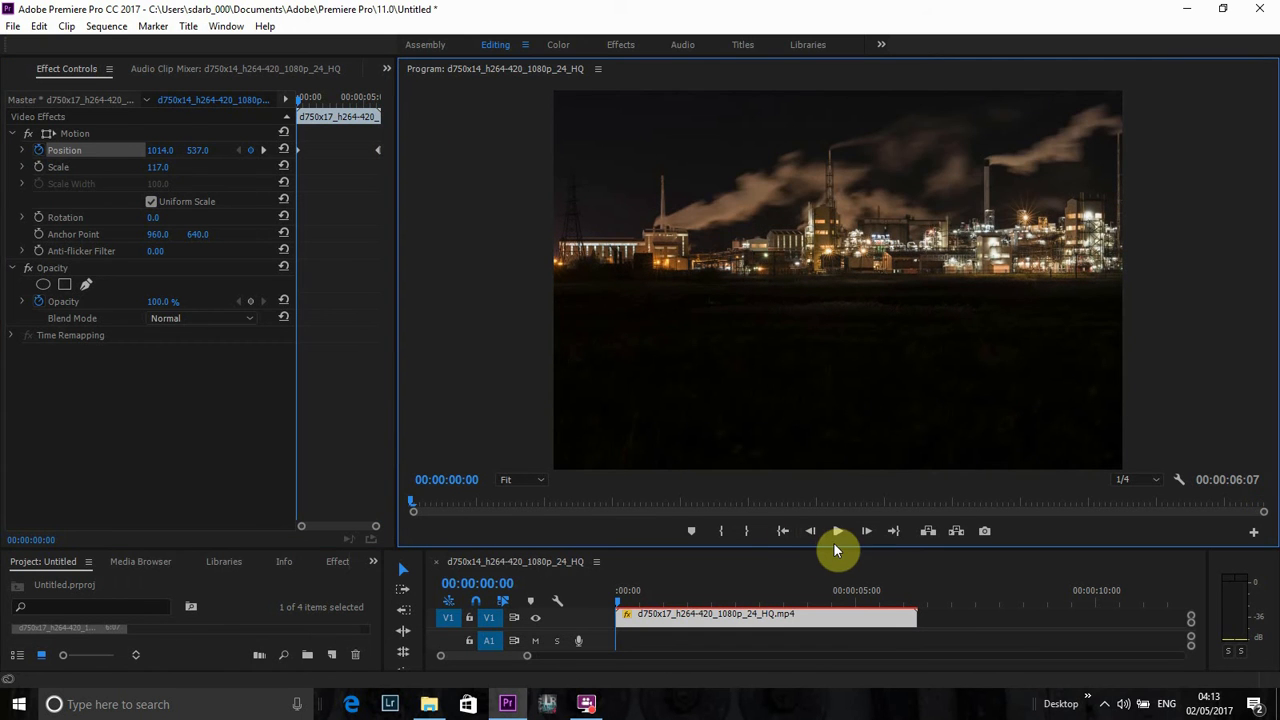
pyautogui.click(836, 530)
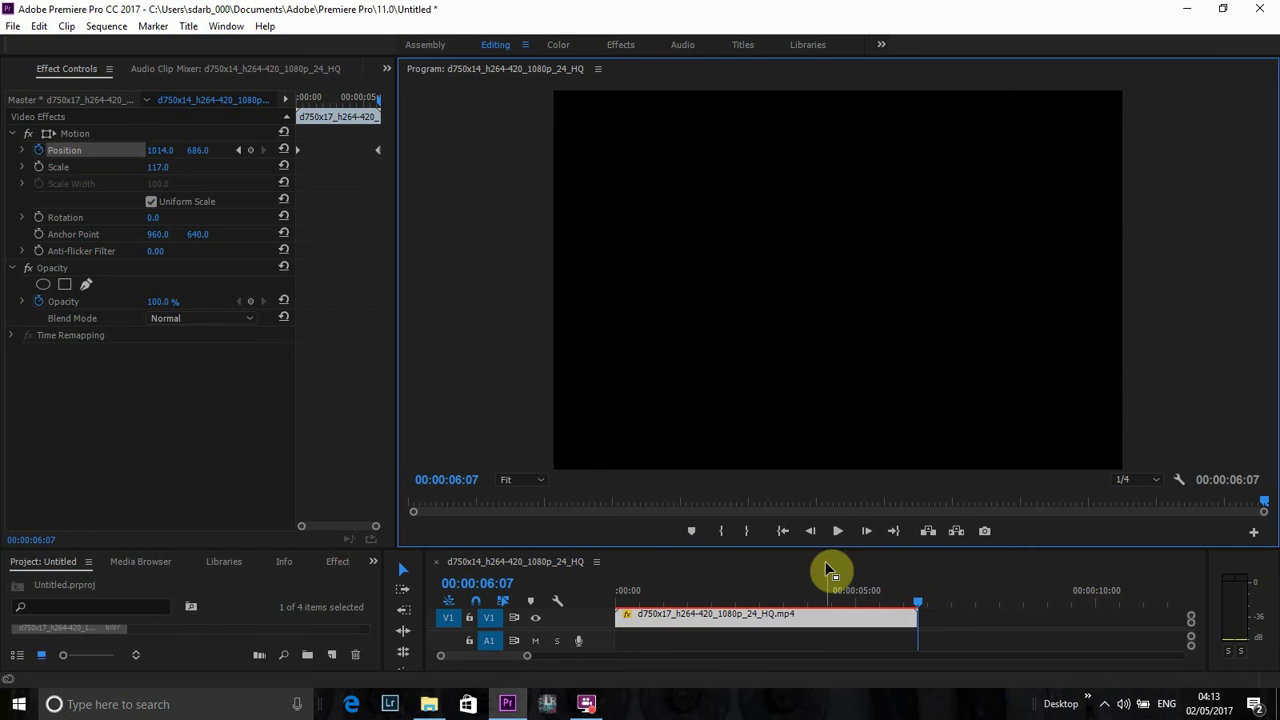
pyautogui.click(778, 525)
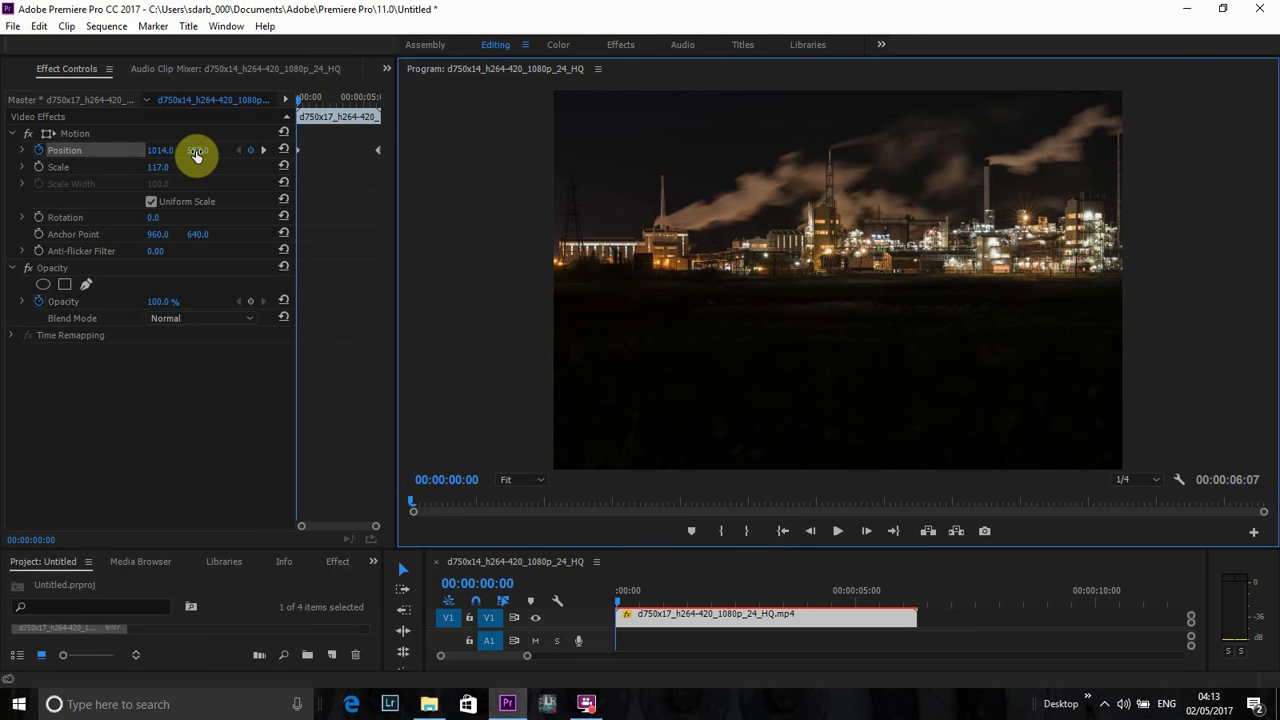
# - Set the clip's vertical position to 641 and delete all Position keyframes
pyautogui.moveTo(197, 150)
pyautogui.mouseDown()
pyautogui.moveTo(275, 150)
pyautogui.moveTo(206, 149)
pyautogui.mouseUp()
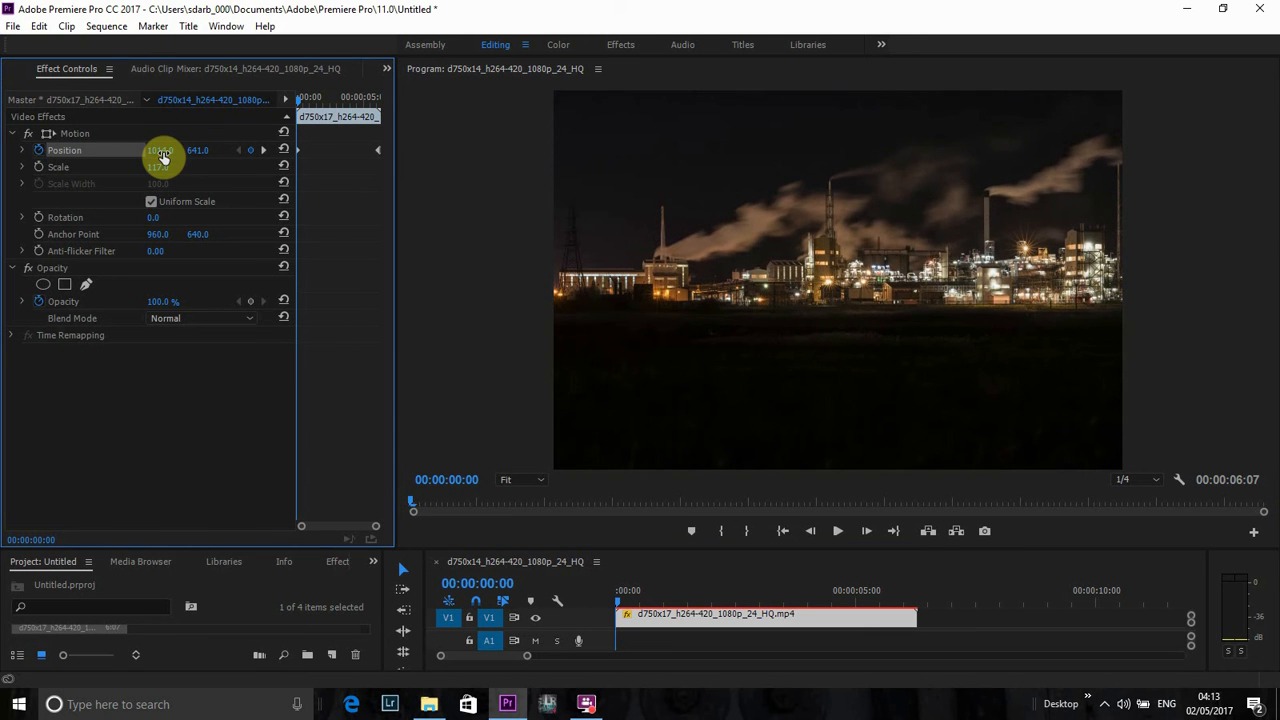
pyautogui.click(38, 150)
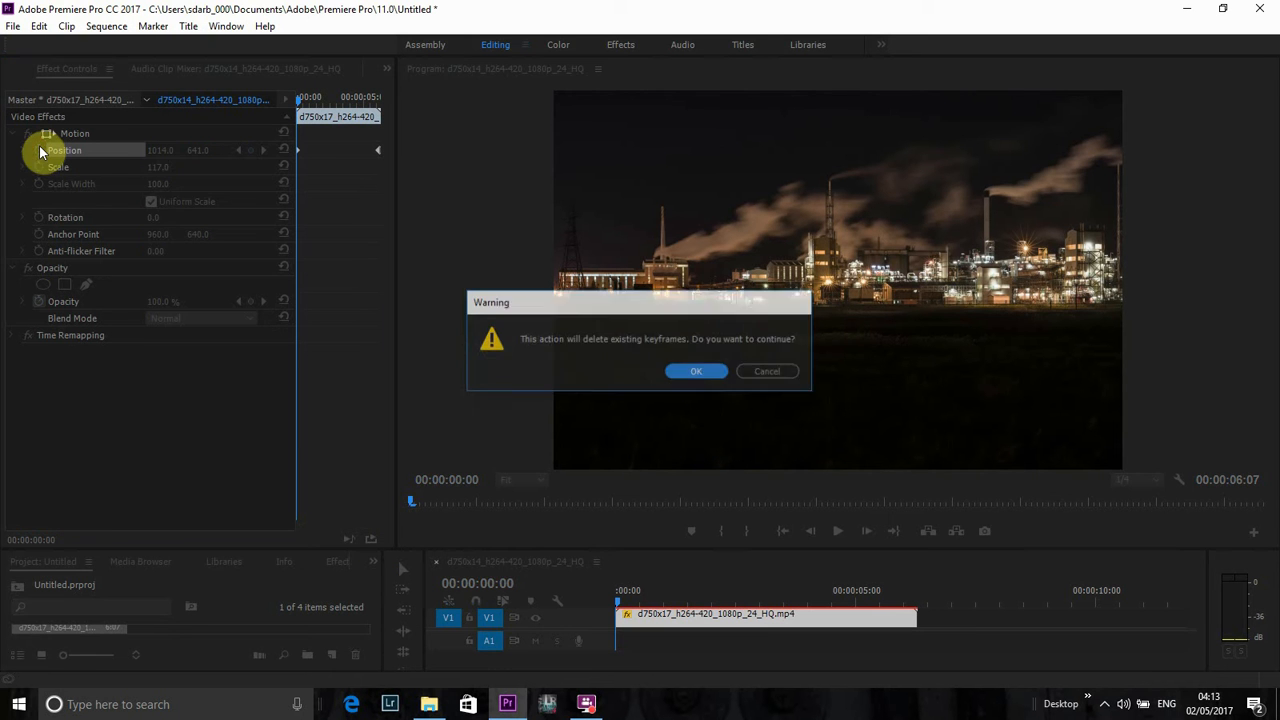
pyautogui.click(693, 367)
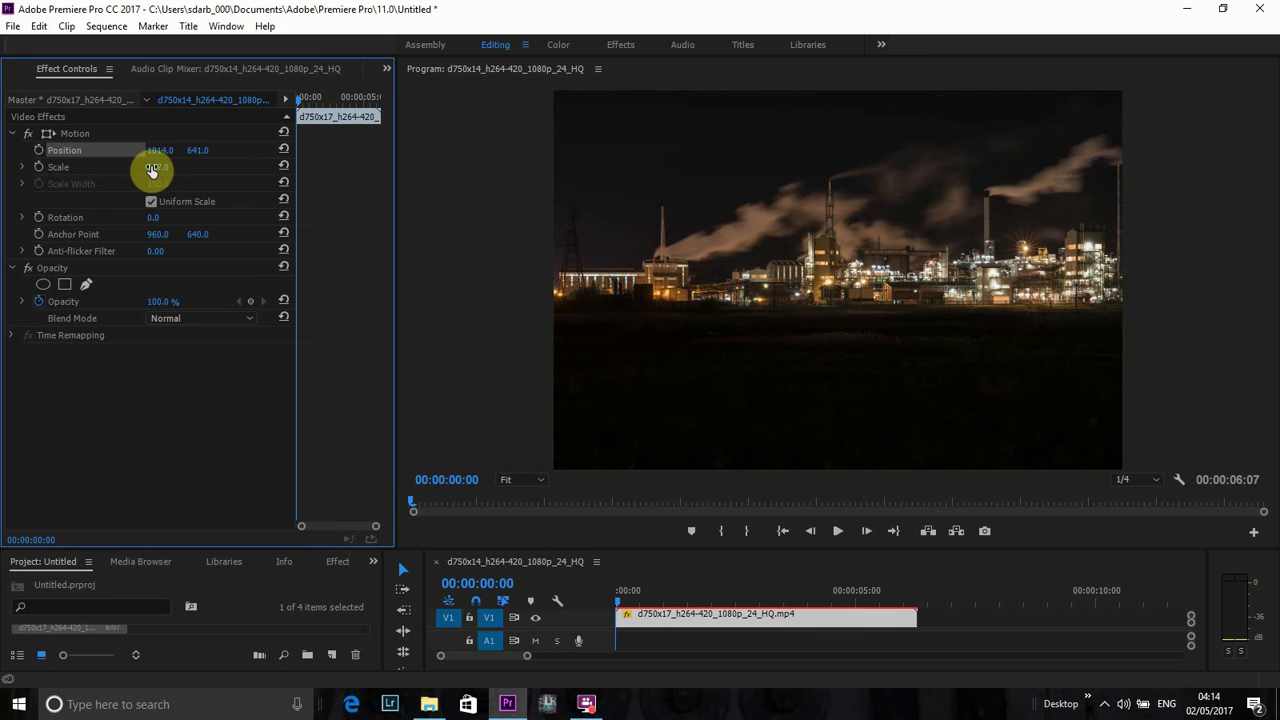
# - Animate the clip's scale with keyframes from 159 at the first frame to 118 at the last frame
pyautogui.moveTo(151, 170); pyautogui.dragTo(205, 170)
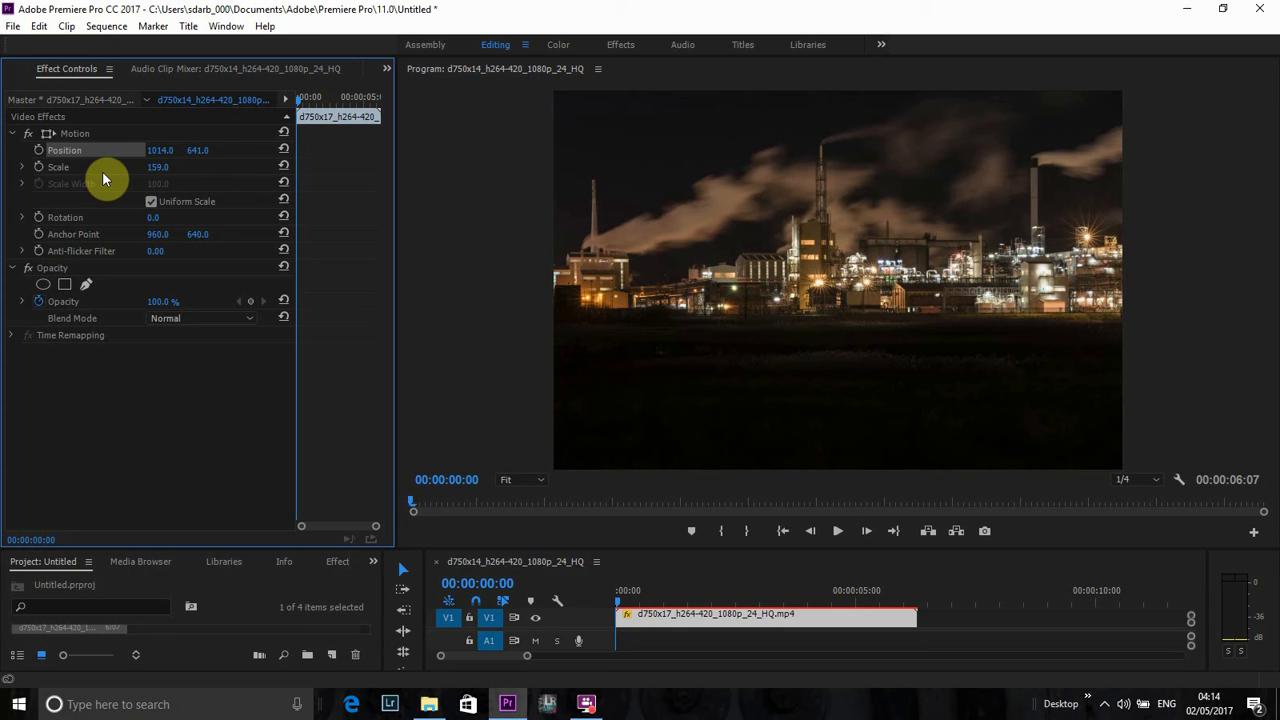
pyautogui.click(39, 168)
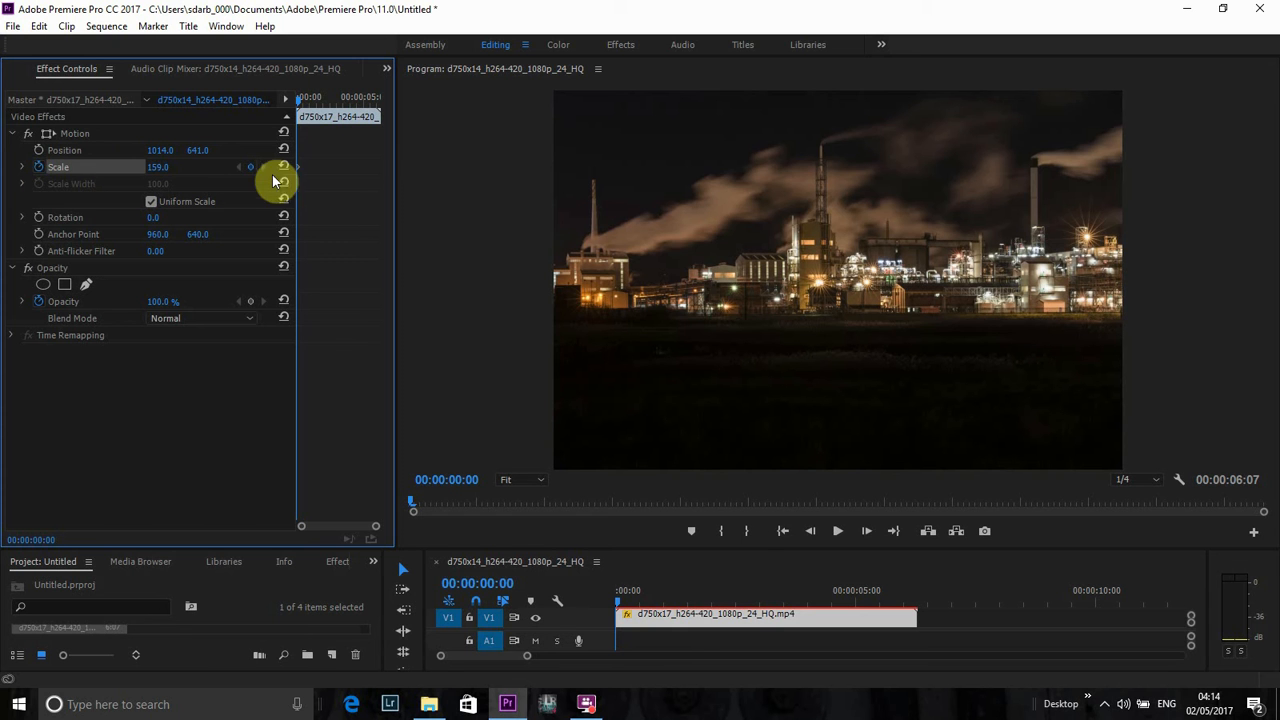
pyautogui.click(895, 531)
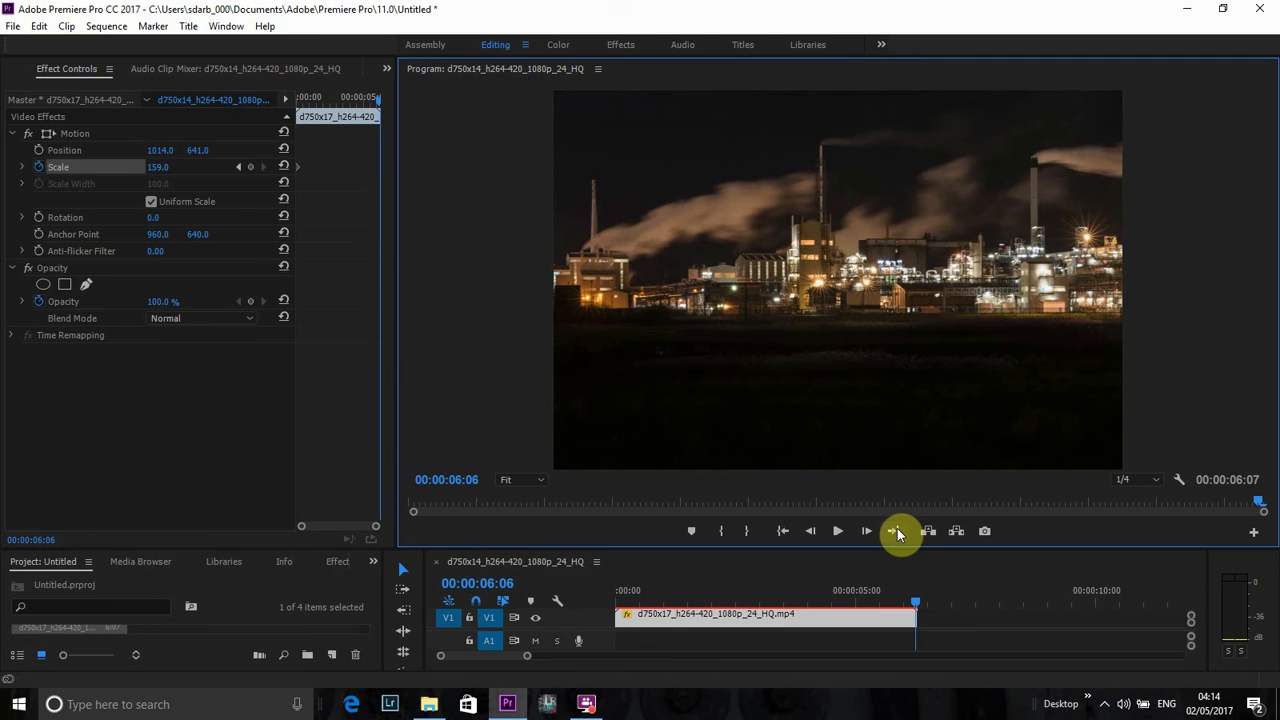
pyautogui.click(165, 172)
pyautogui.moveTo(165, 172); pyautogui.dragTo(131, 172)
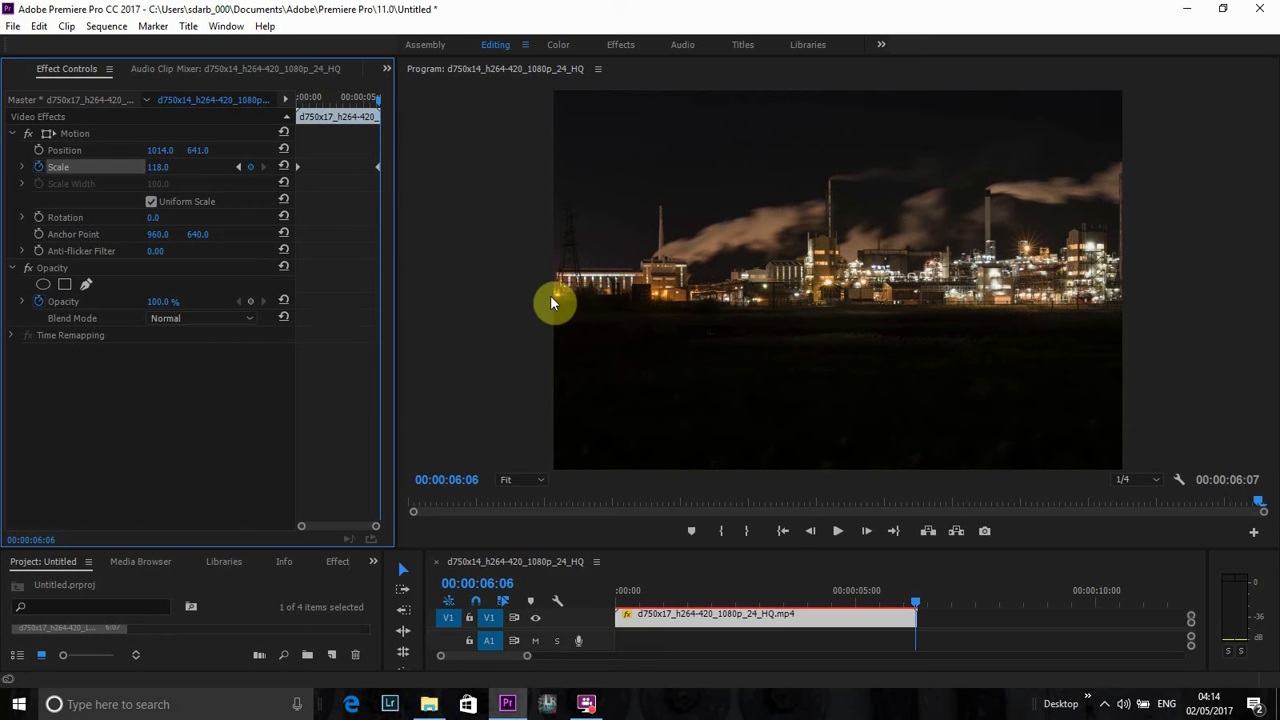
# - Play the zoom-out from the beginning and return to the first frame
pyautogui.click(782, 531)
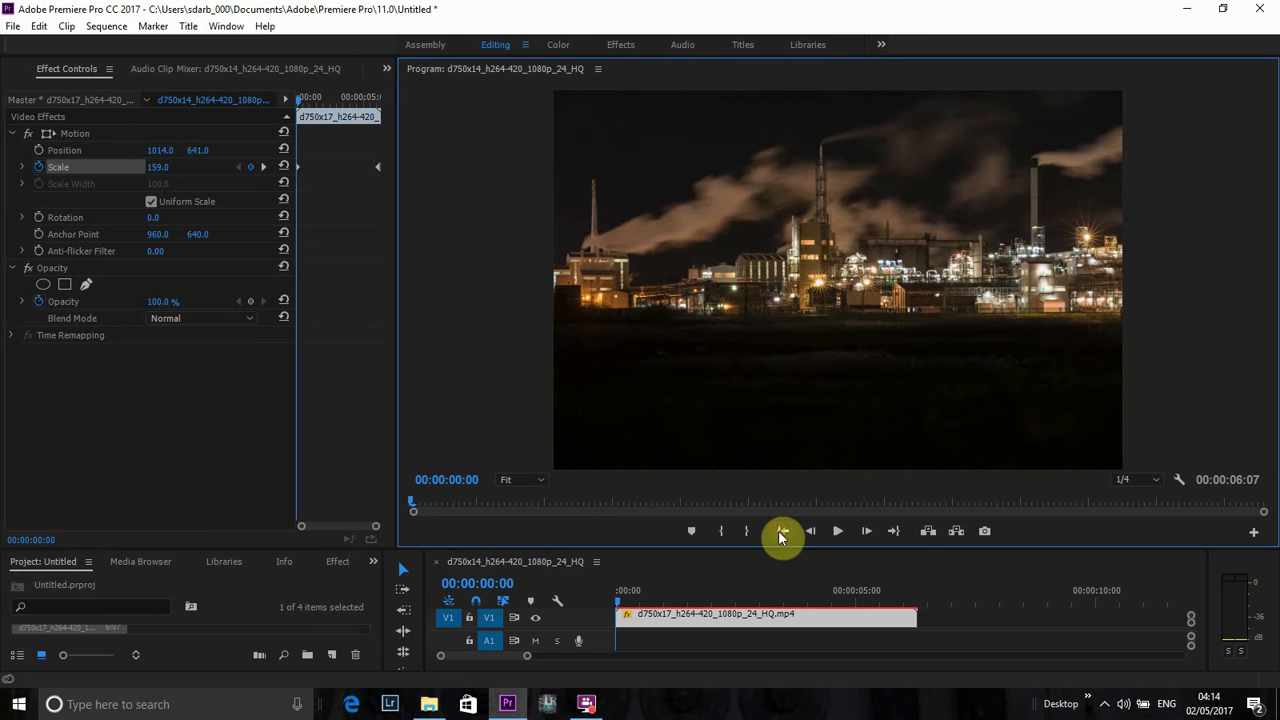
pyautogui.click(839, 533)
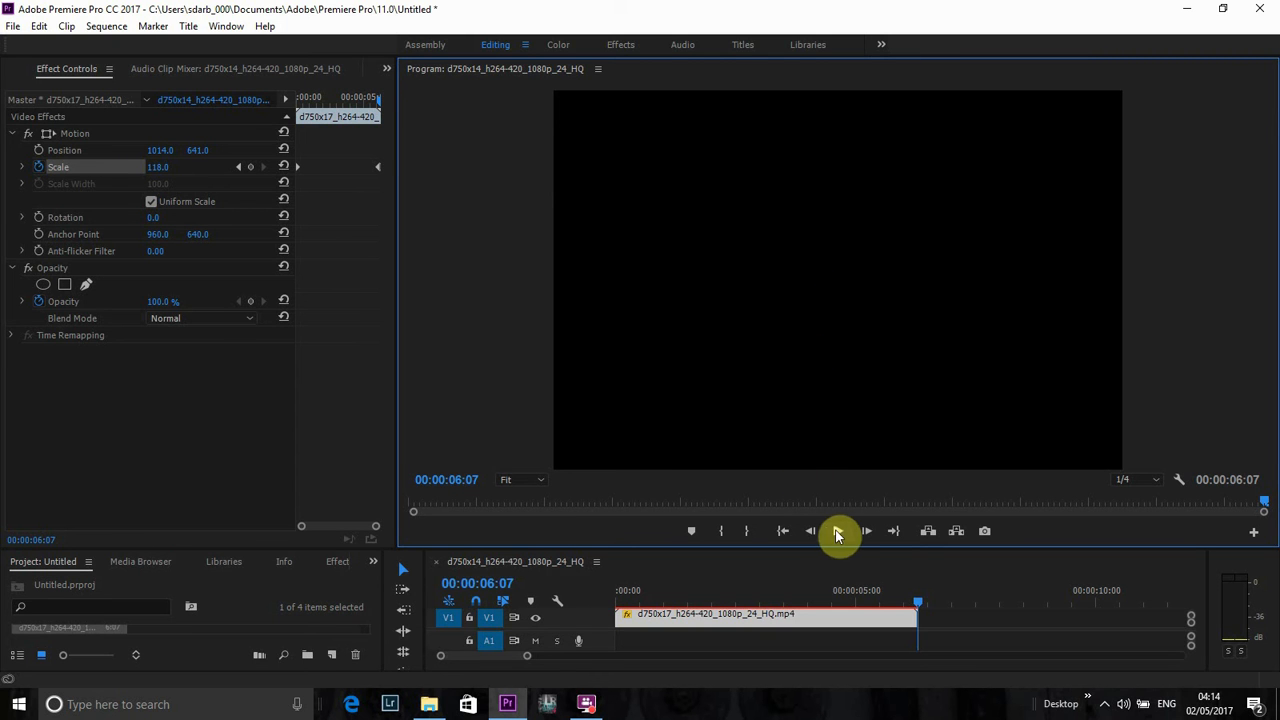
pyautogui.click(782, 531)
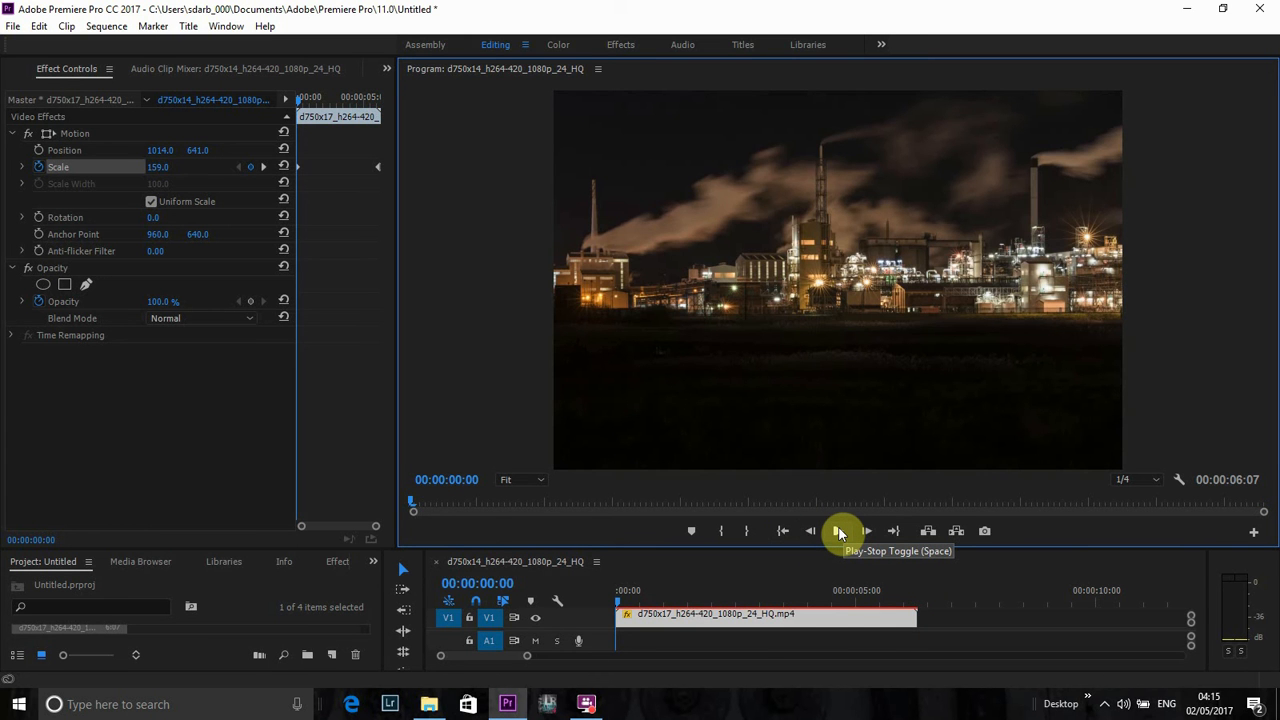
# - Set the clip's scale at the first frame to 135
pyautogui.click(164, 172)
pyautogui.write('132')
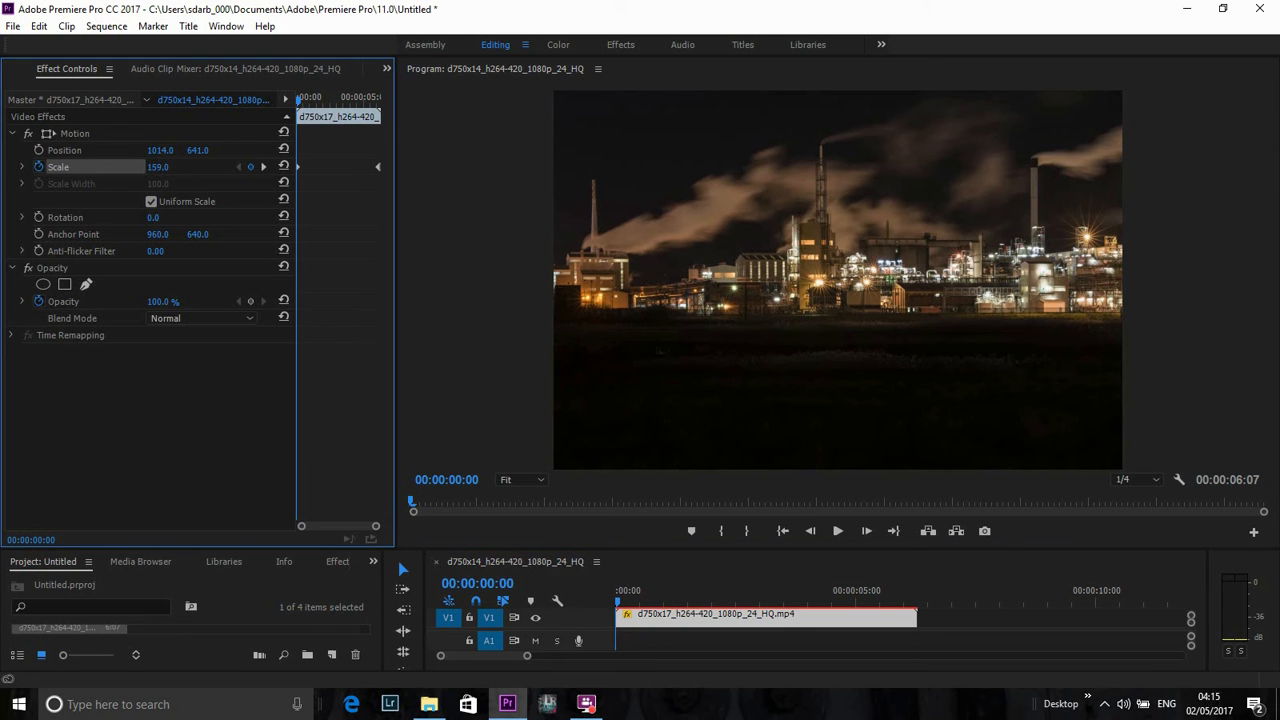
pyautogui.press('Return')
pyautogui.moveTo(159, 168); pyautogui.dragTo(162, 168)
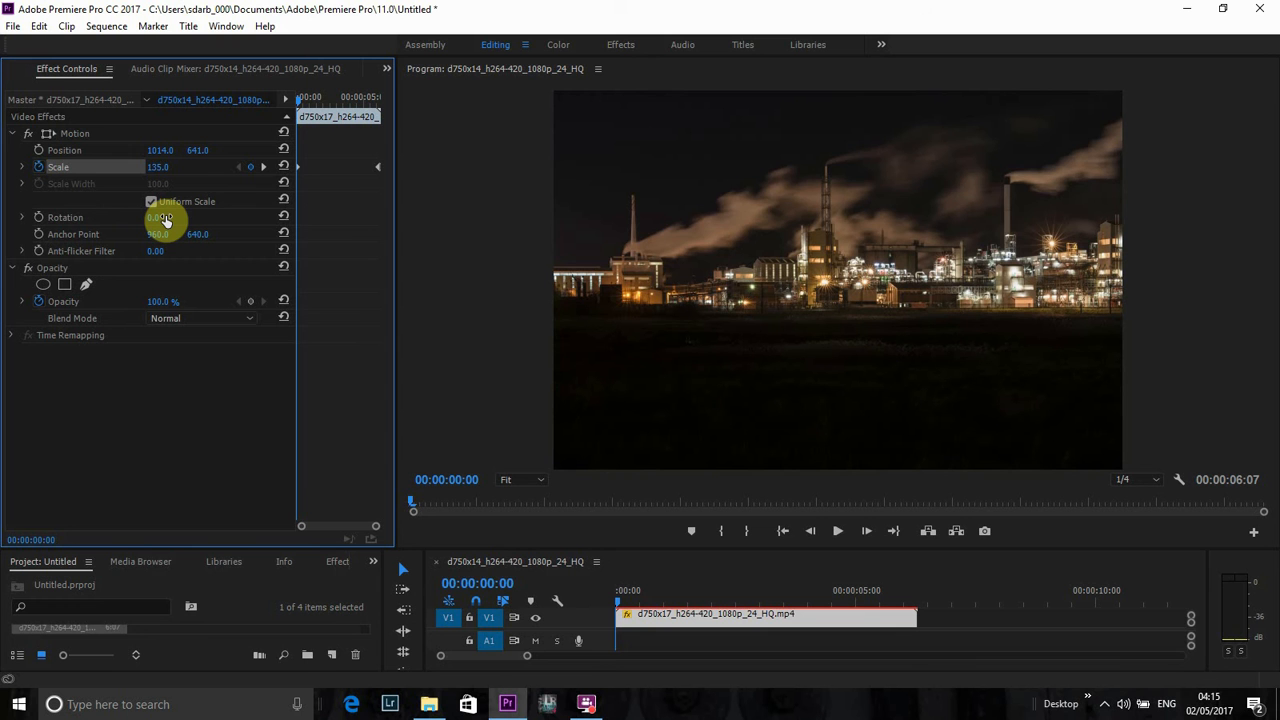
# - Rotate the clip to -7° and delete all Scale keyframes
pyautogui.moveTo(167, 220); pyautogui.dragTo(161, 220)
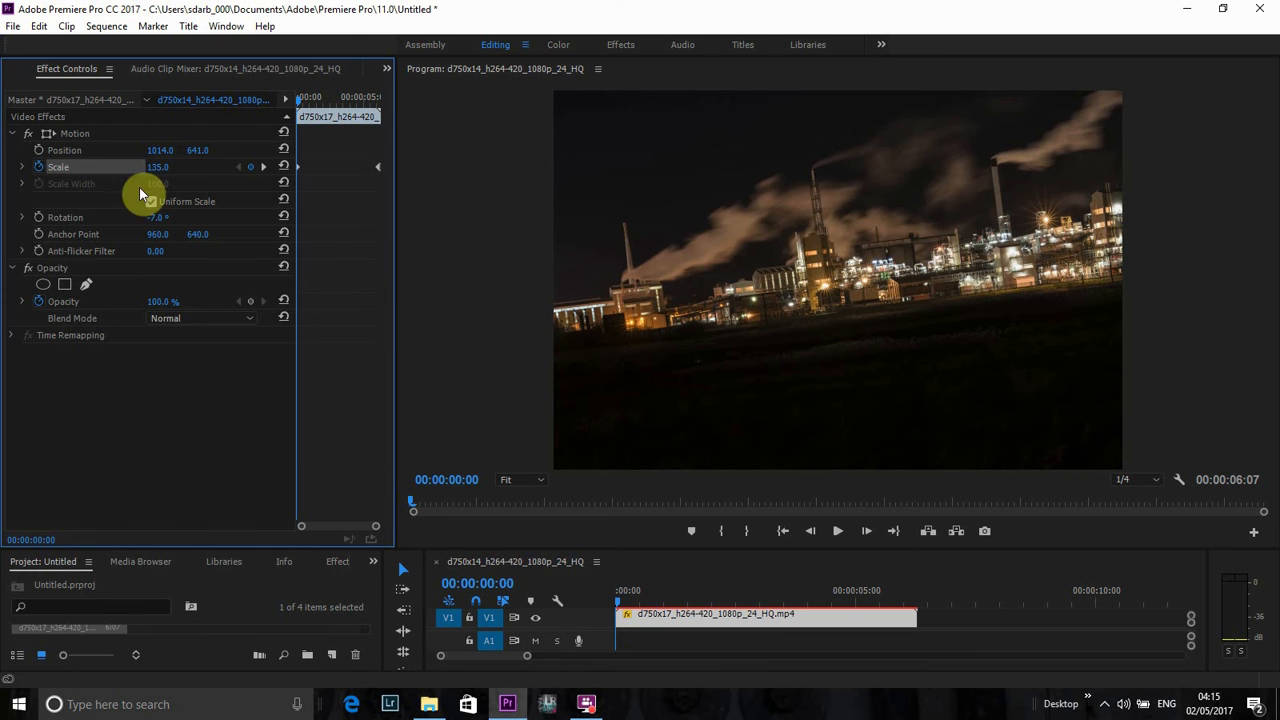
pyautogui.click(38, 167)
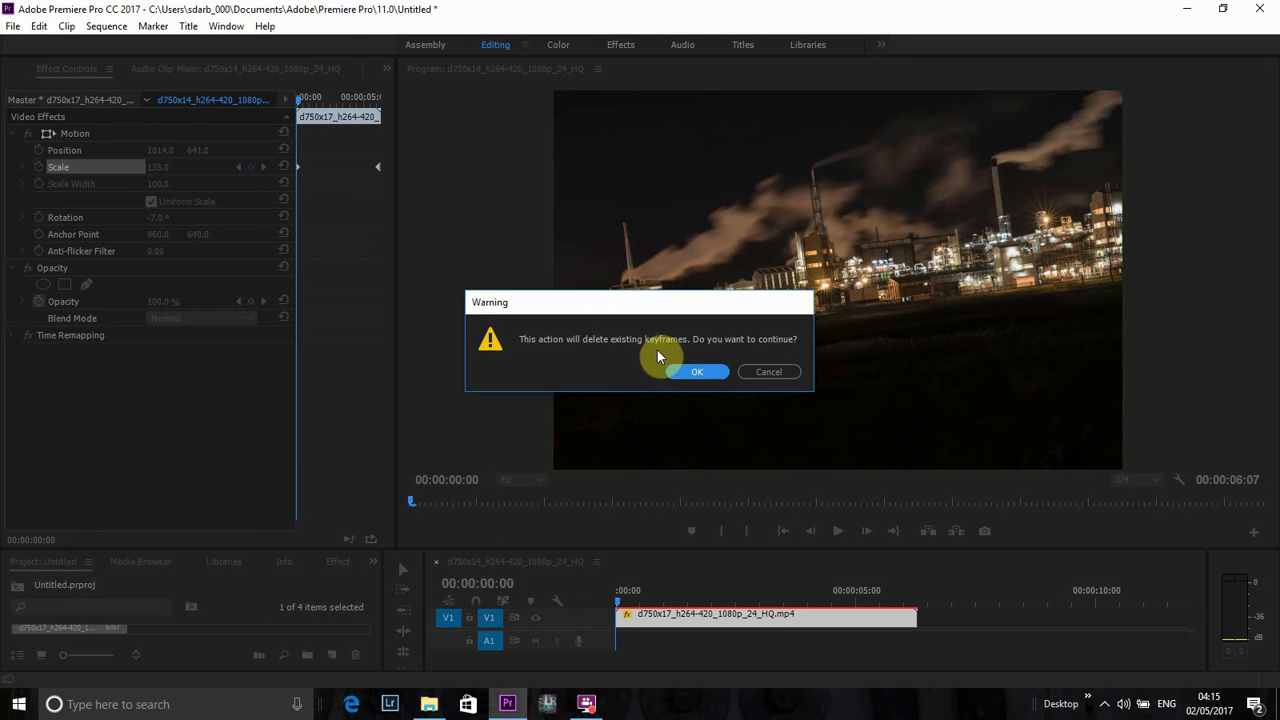
pyautogui.click(699, 372)
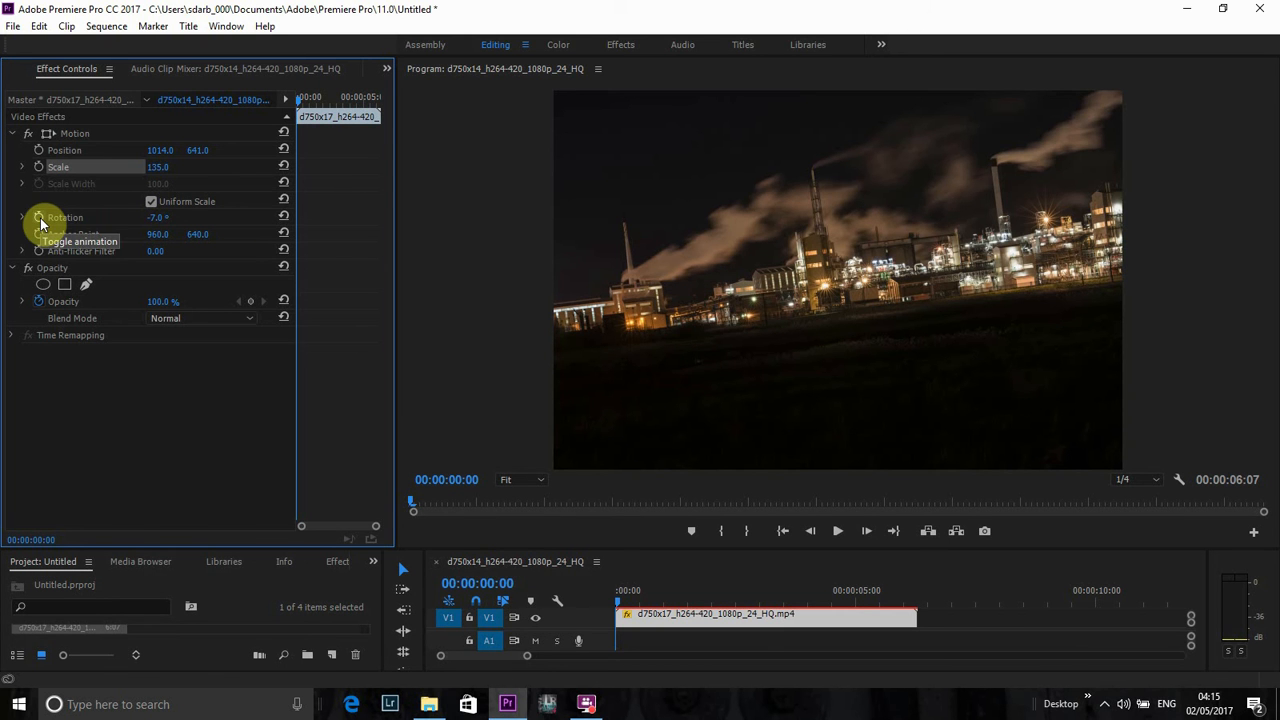
# - Animate the clip's rotation with keyframes from -7° at the first frame to 1° at the last frame
pyautogui.moveTo(157, 217); pyautogui.dragTo(127, 222)
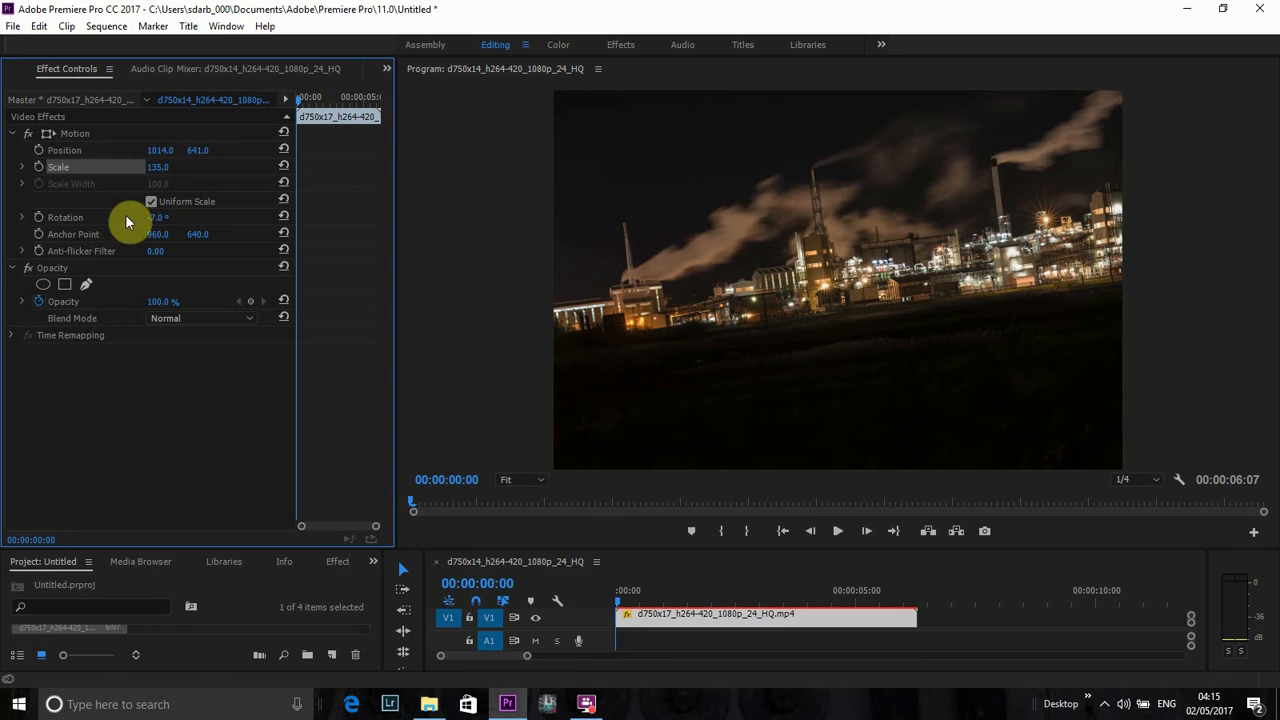
pyautogui.click(38, 218)
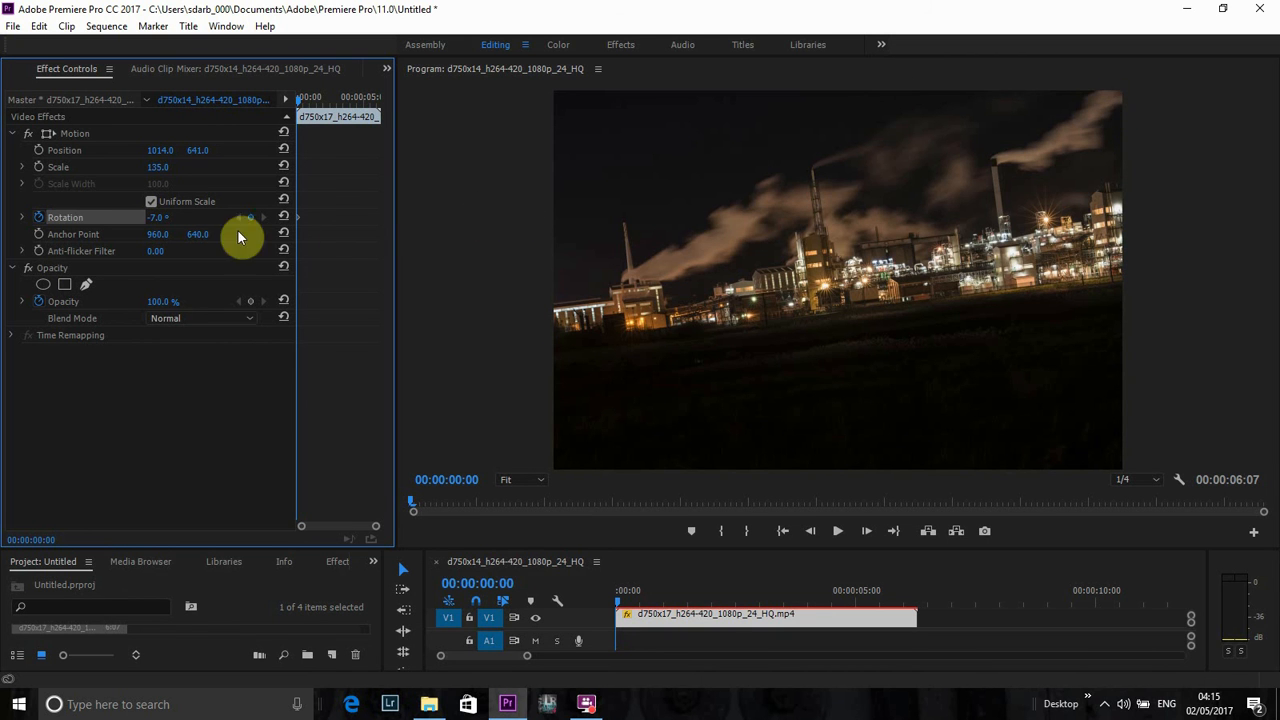
pyautogui.click(893, 530)
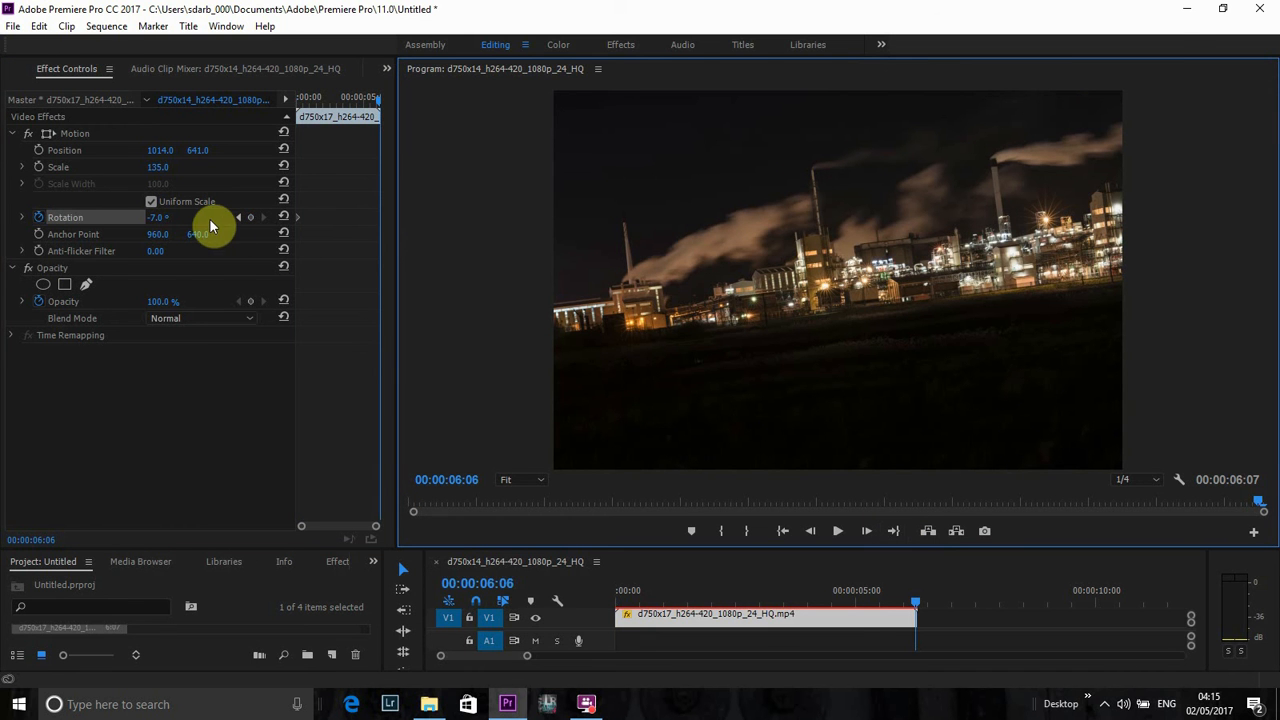
pyautogui.click(160, 217)
pyautogui.write('-17')
pyautogui.press('Return')
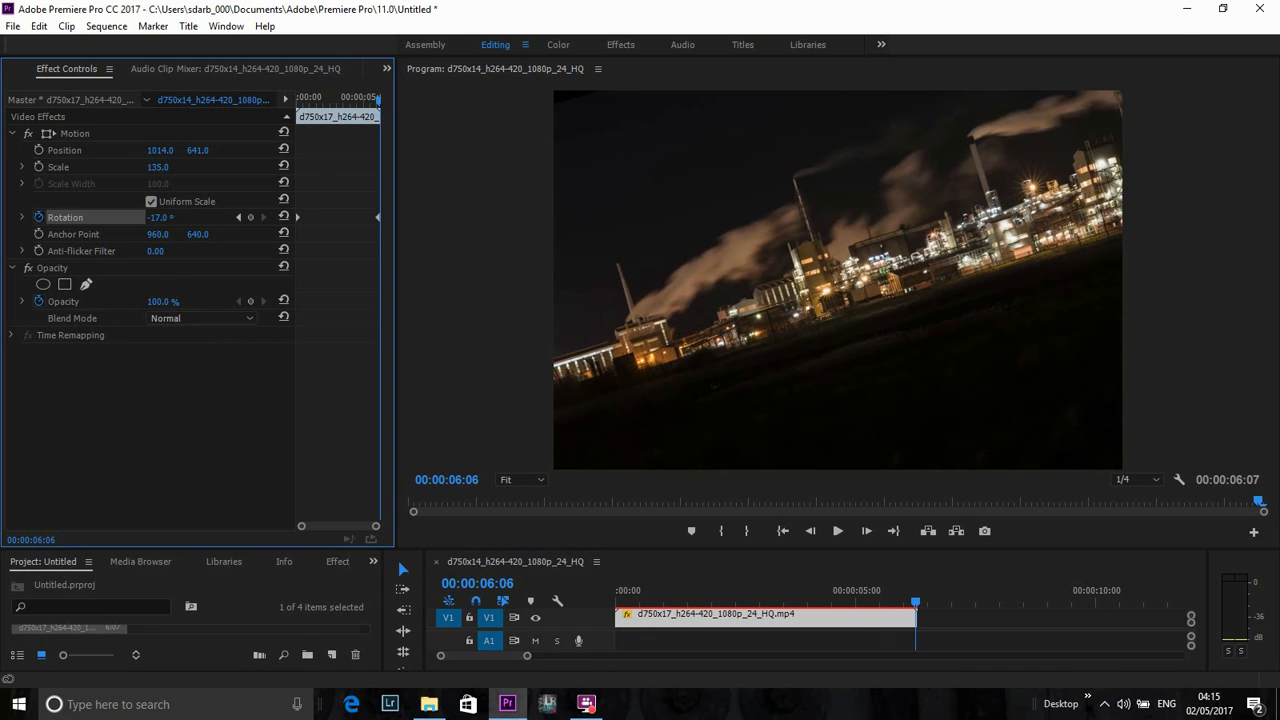
pyautogui.moveTo(158, 217); pyautogui.dragTo(171, 214)
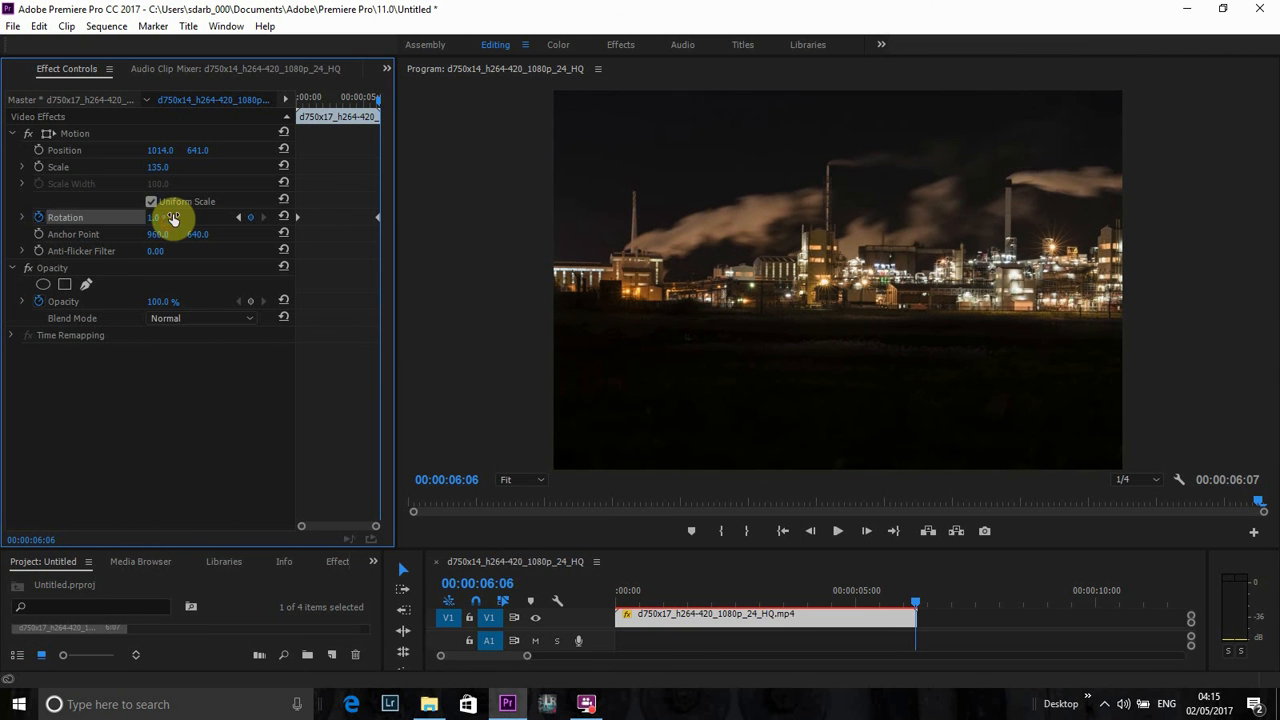
# - Play the rotation animation from the beginning and return to the first frame
pyautogui.click(783, 531)
pyautogui.click(837, 531)
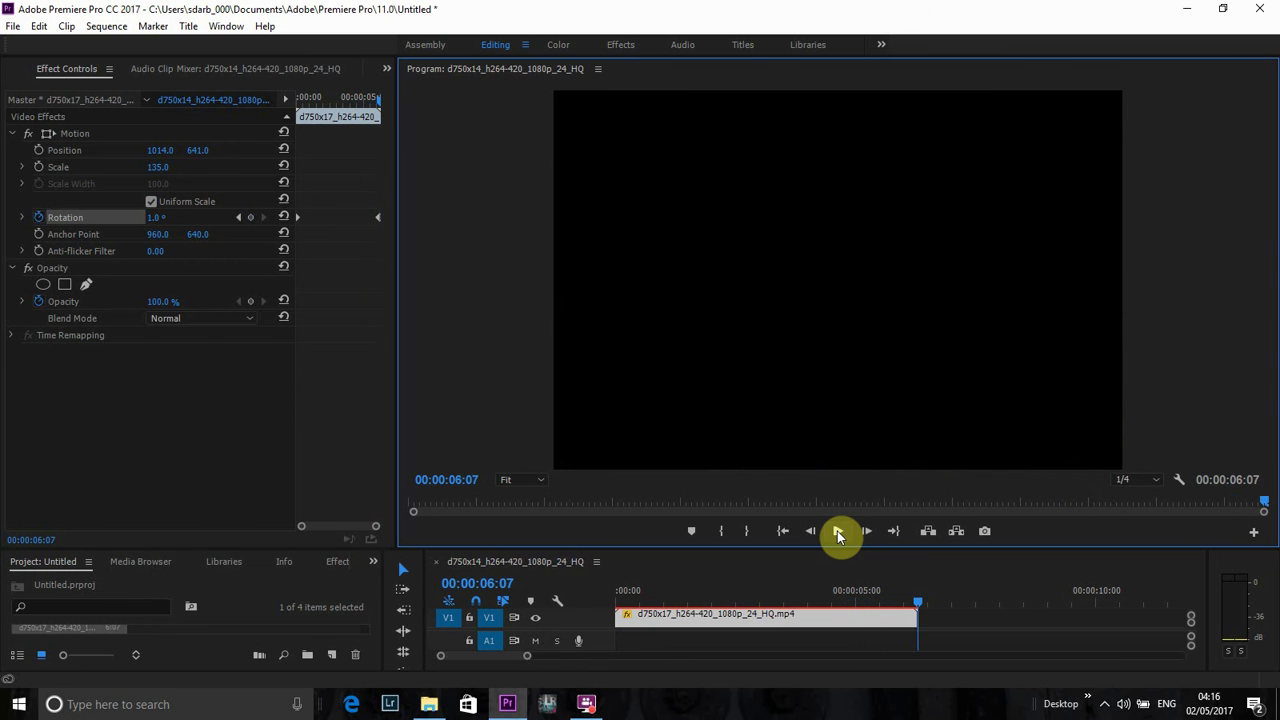
pyautogui.click(838, 531)
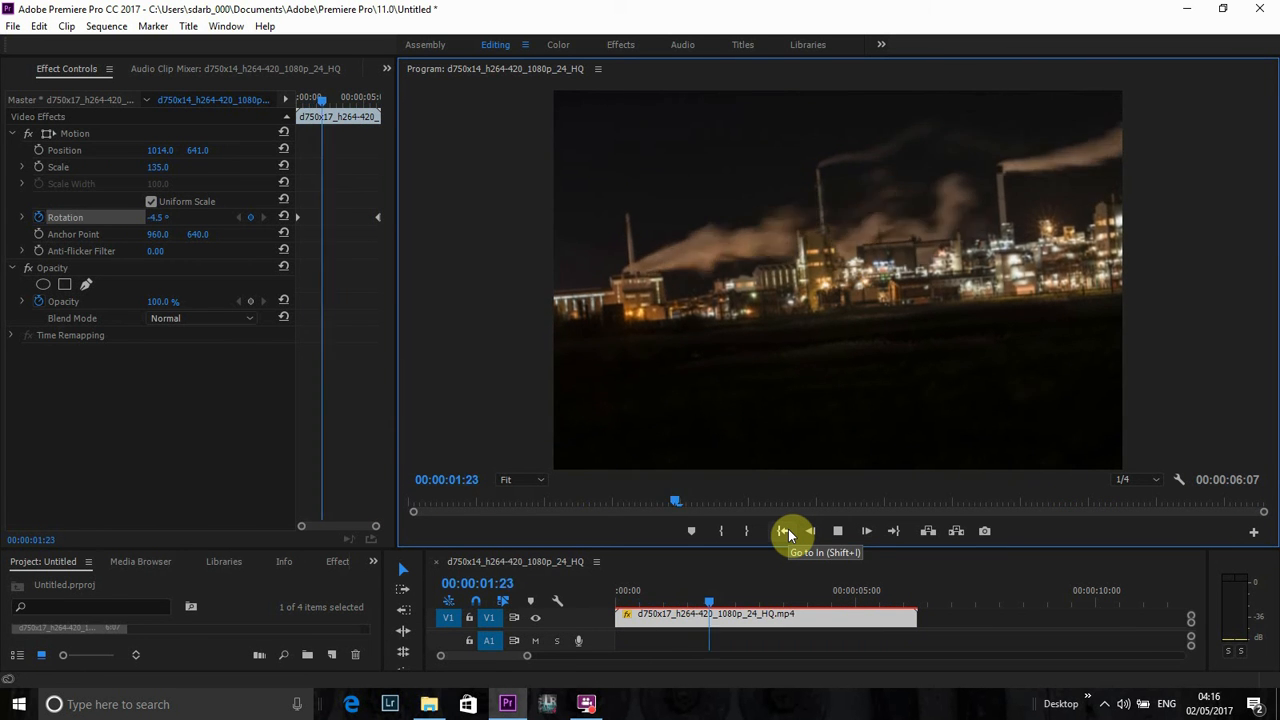
pyautogui.click(786, 531)
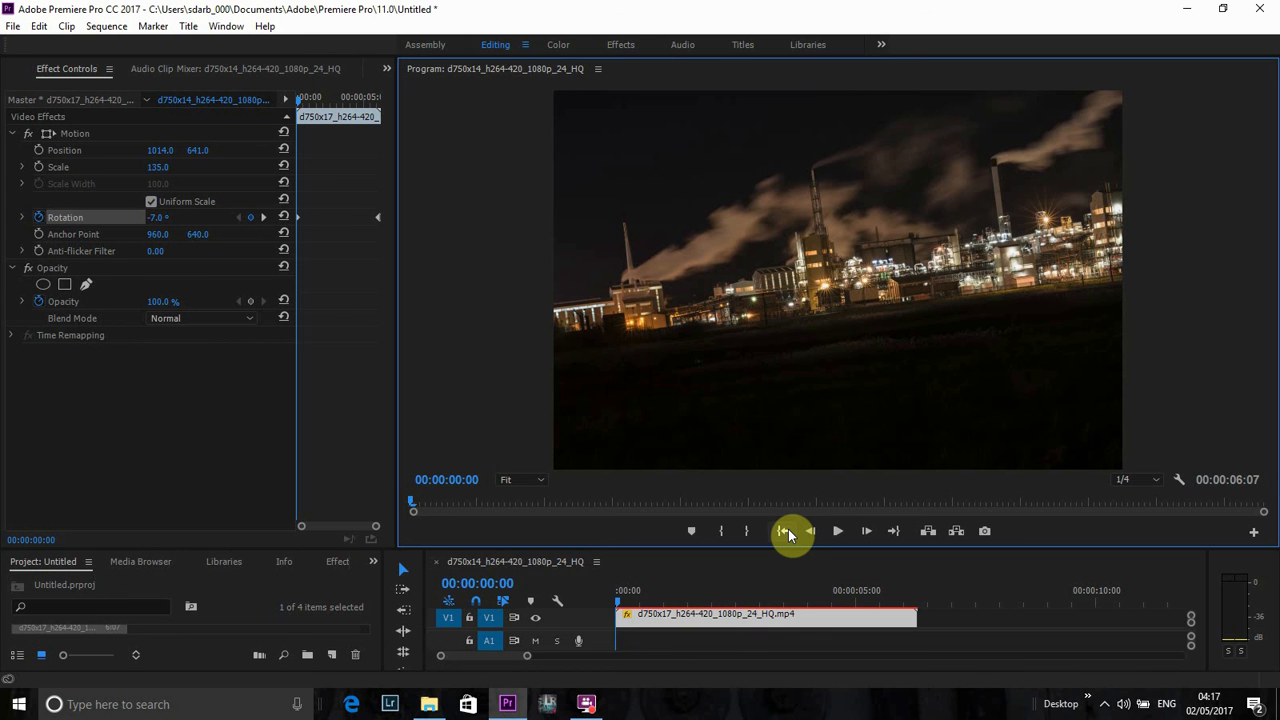
pyautogui.click(587, 705)
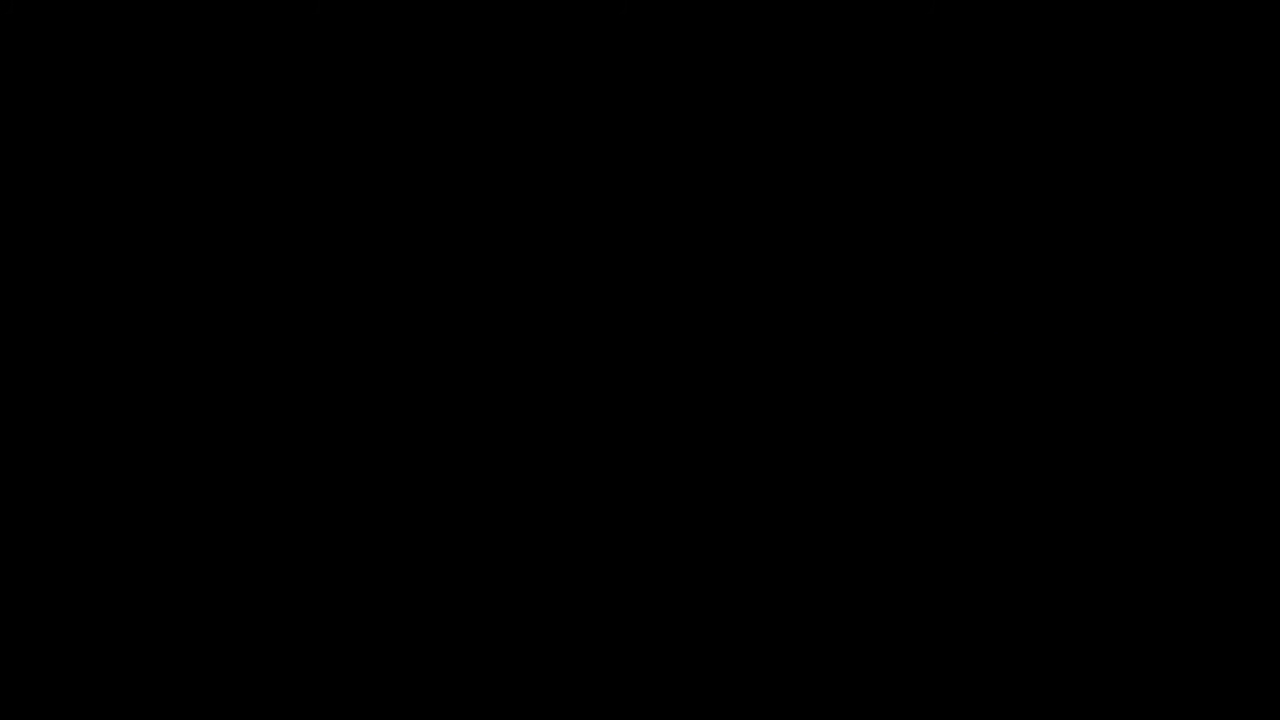